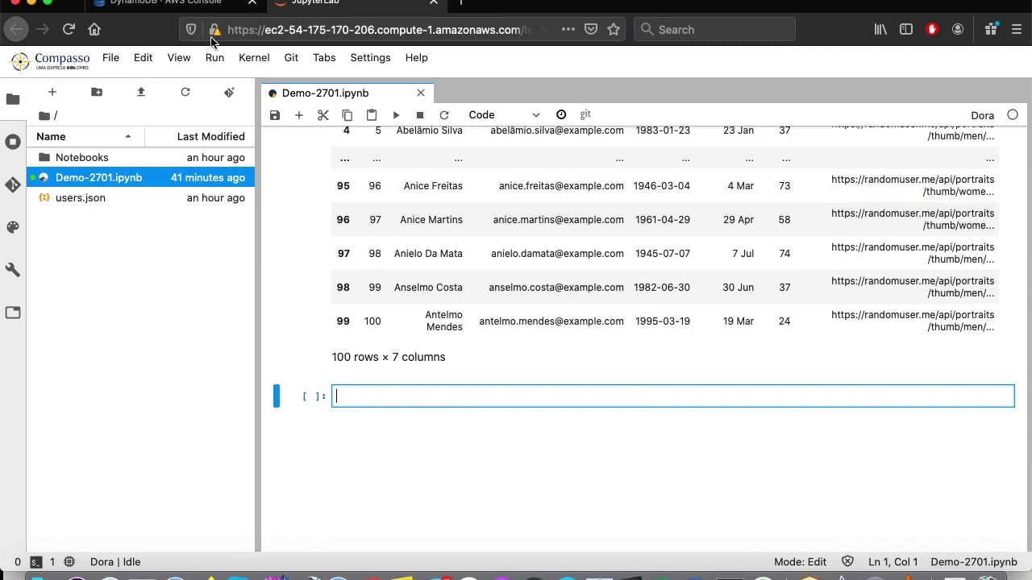
# In DynamoDB, browse the CatalogConnections items and their FIN_BR and FIN_GLOBAL connection settings
pyautogui.click(206, 12)
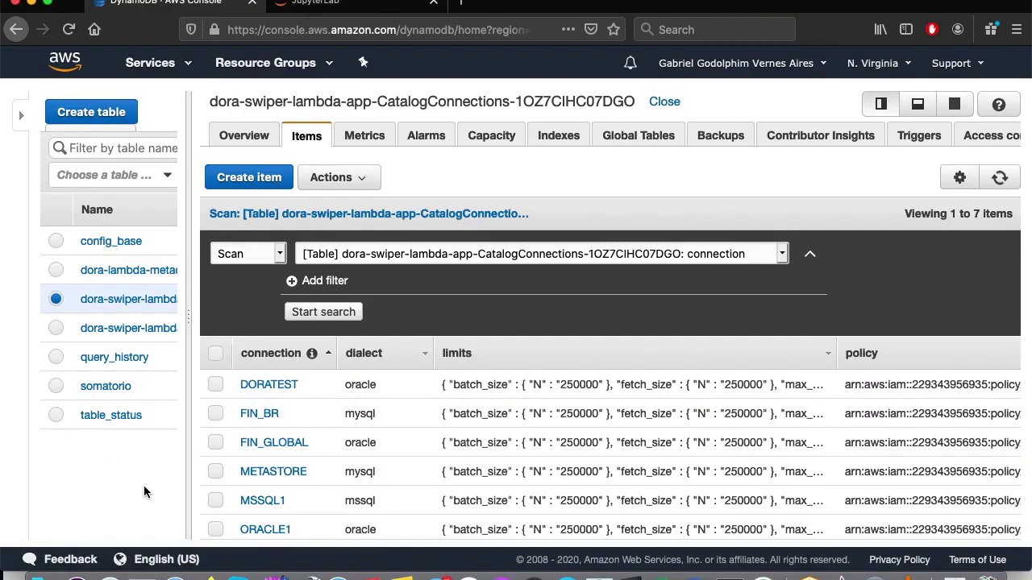
pyautogui.scroll(-1, 299, 472)
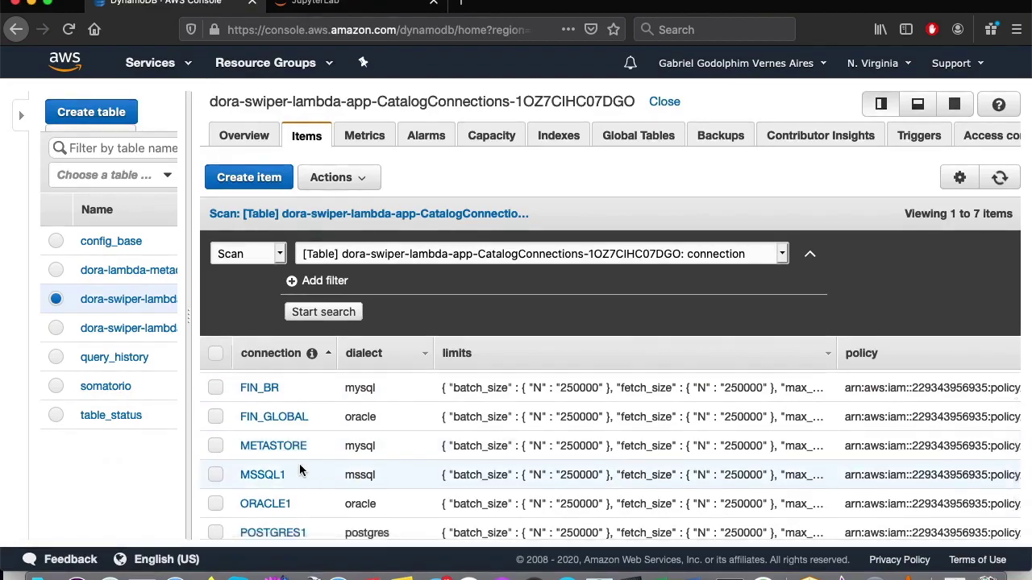
pyautogui.scroll(1, 299, 472)
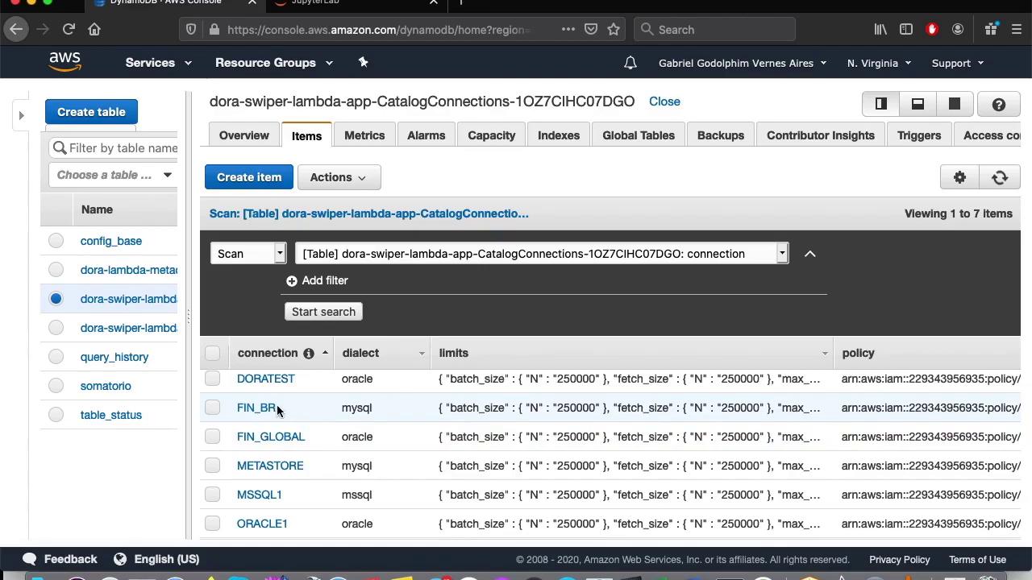
pyautogui.moveTo(391, 412)
pyautogui.hscroll(5, 695, 408)
pyautogui.hscroll(5, 697, 407)
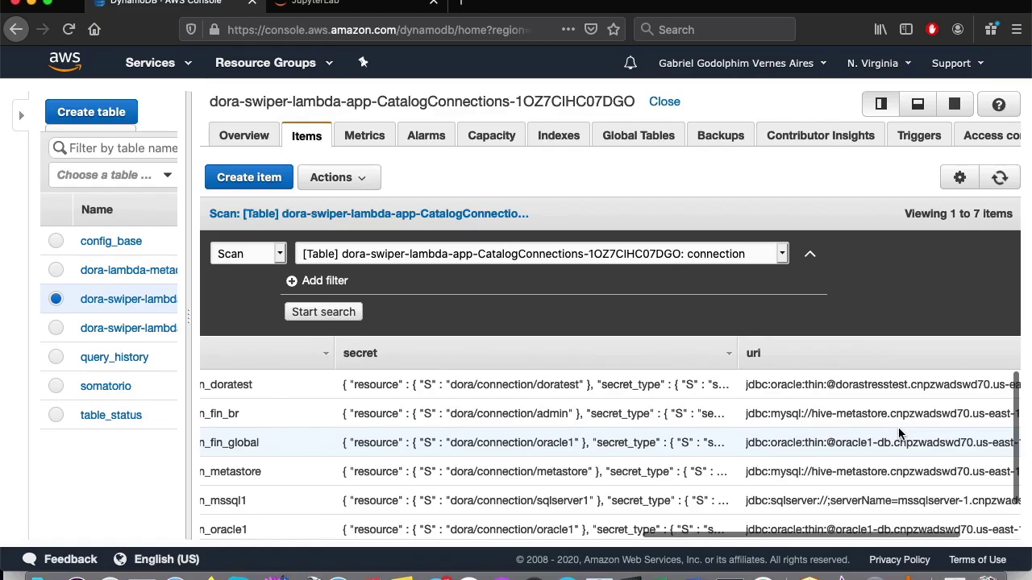
pyautogui.hscroll(-8, 898, 427)
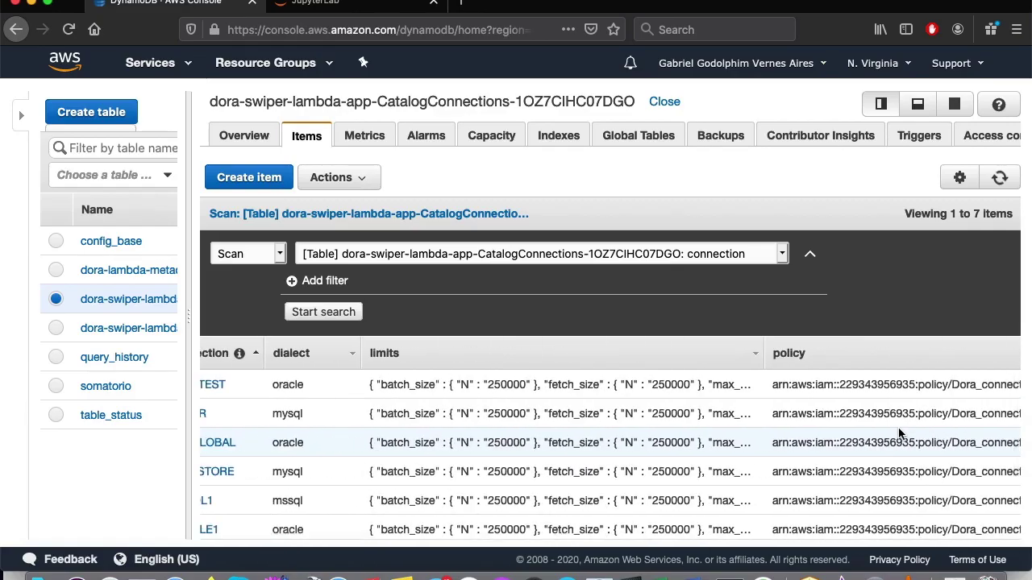
pyautogui.moveTo(750, 427)
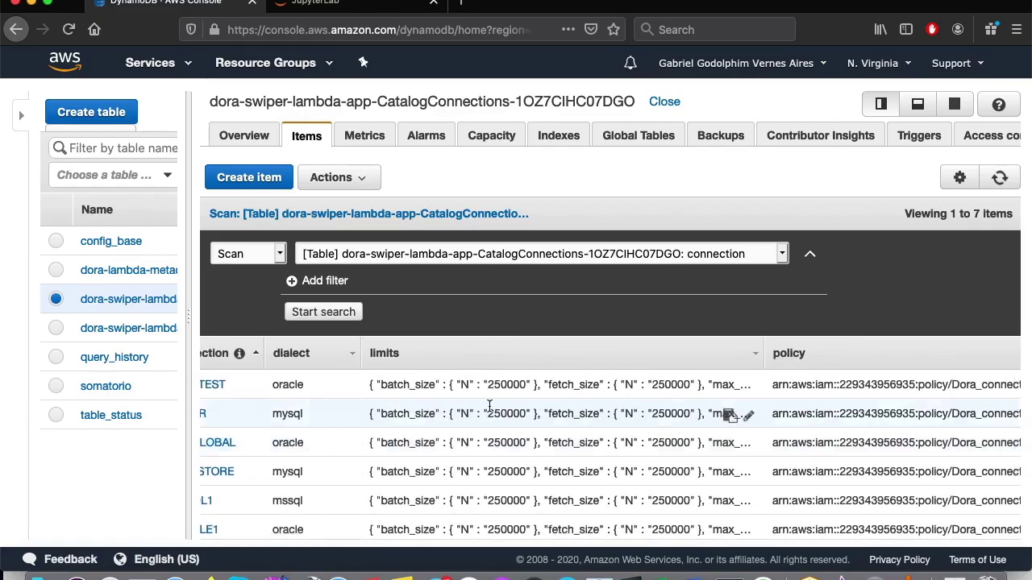
pyautogui.hscroll(-3, 337, 421)
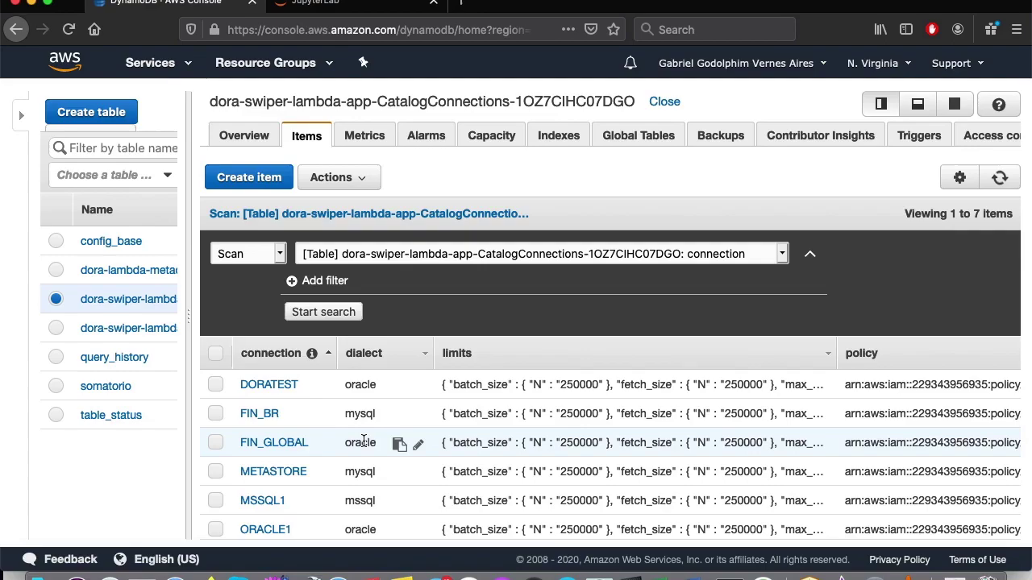
# In the notebook, write and run '%%sql -v select * from fin_br.fin.cartoes limit 10', saving the notebook
pyautogui.hotkey('ctrl', 'Tab')
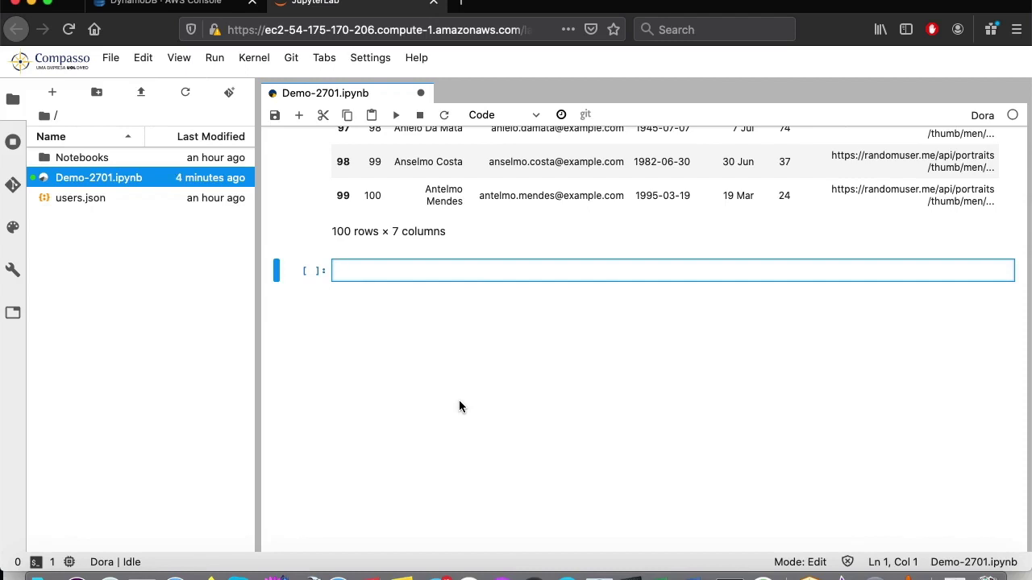
pyautogui.write('%%')
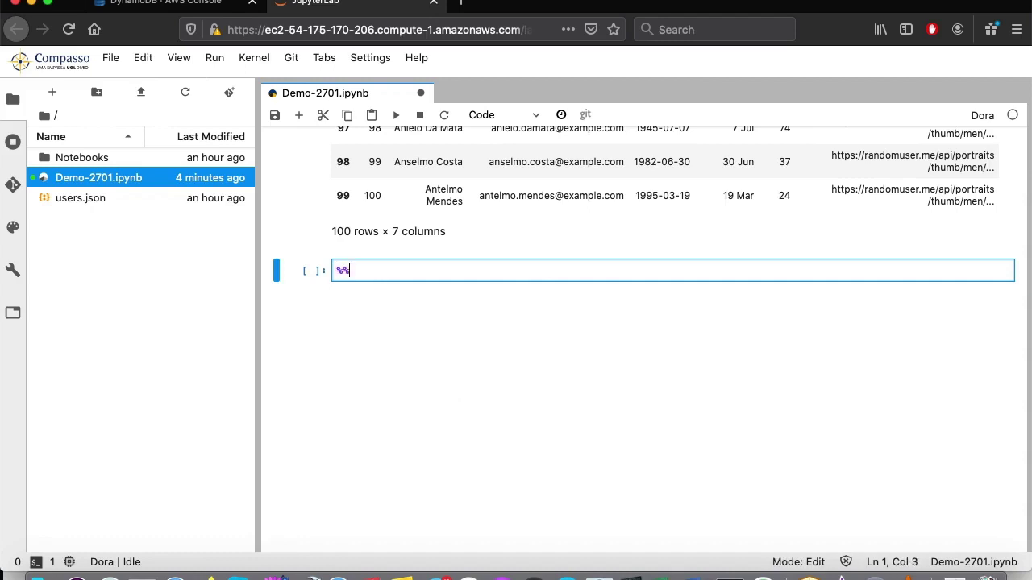
pyautogui.write('sql -v')
pyautogui.press('Return')
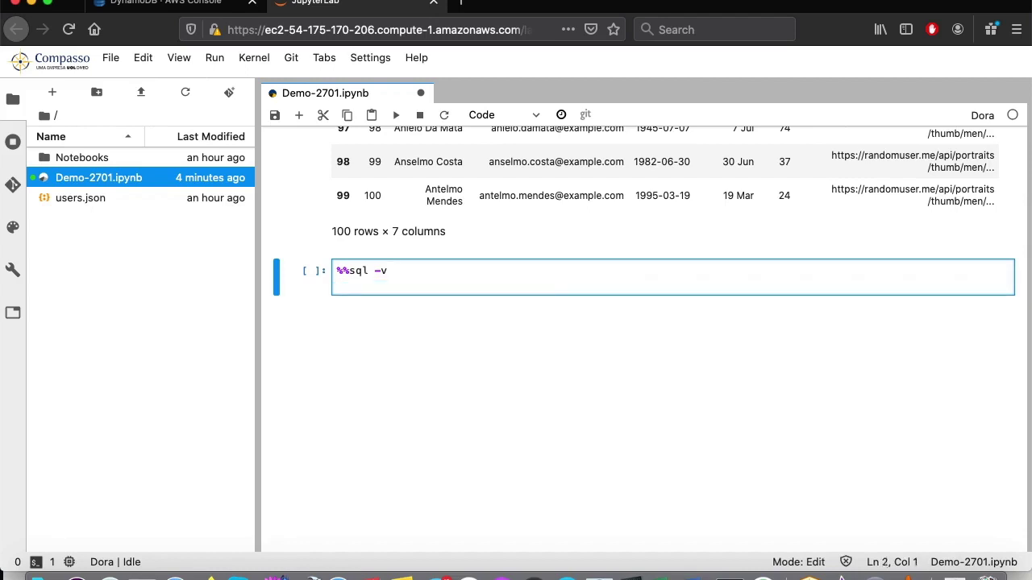
pyautogui.write('select * from')
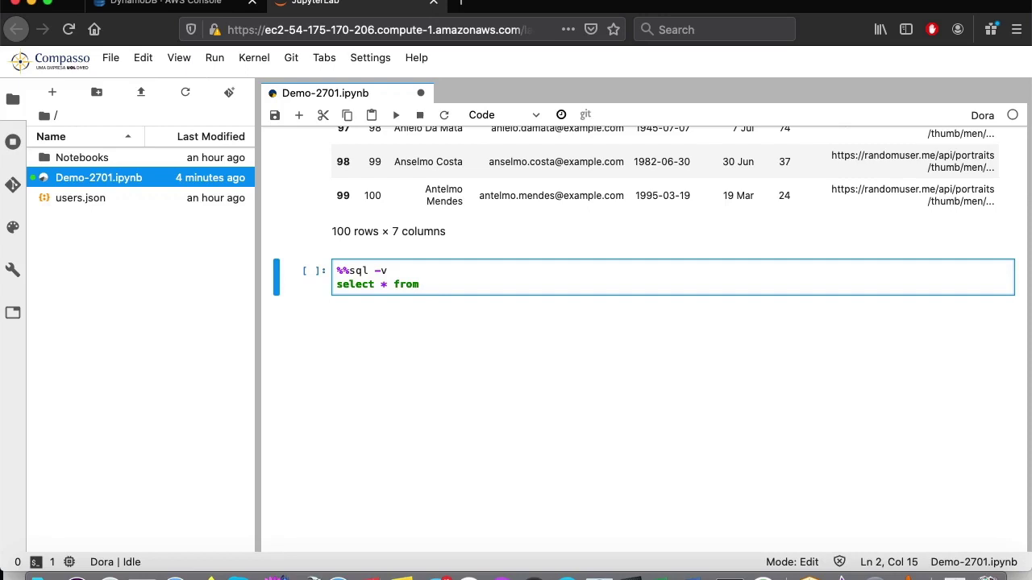
pyautogui.write(' fin_br')
pyautogui.press('super+s')
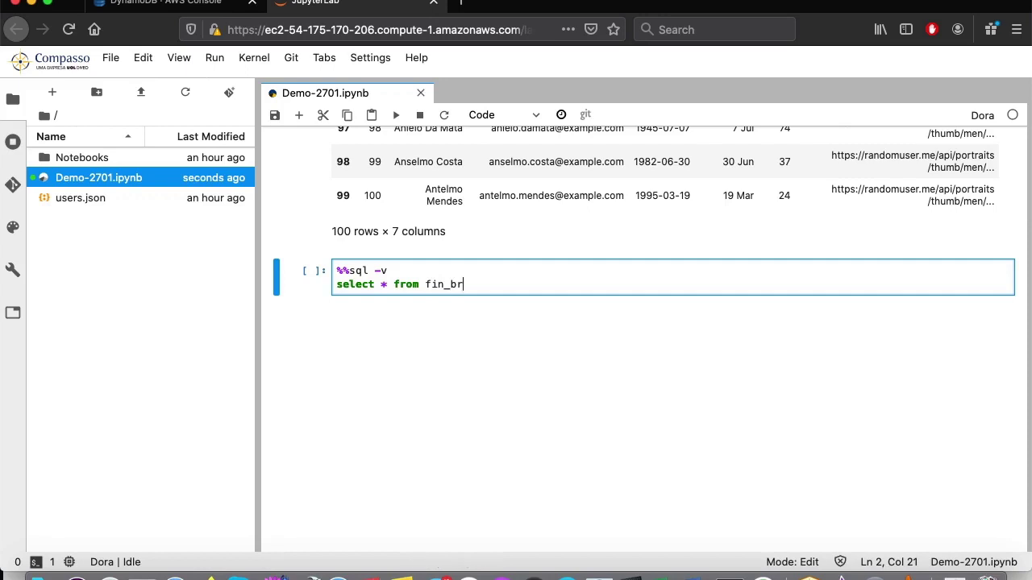
pyautogui.write('.')
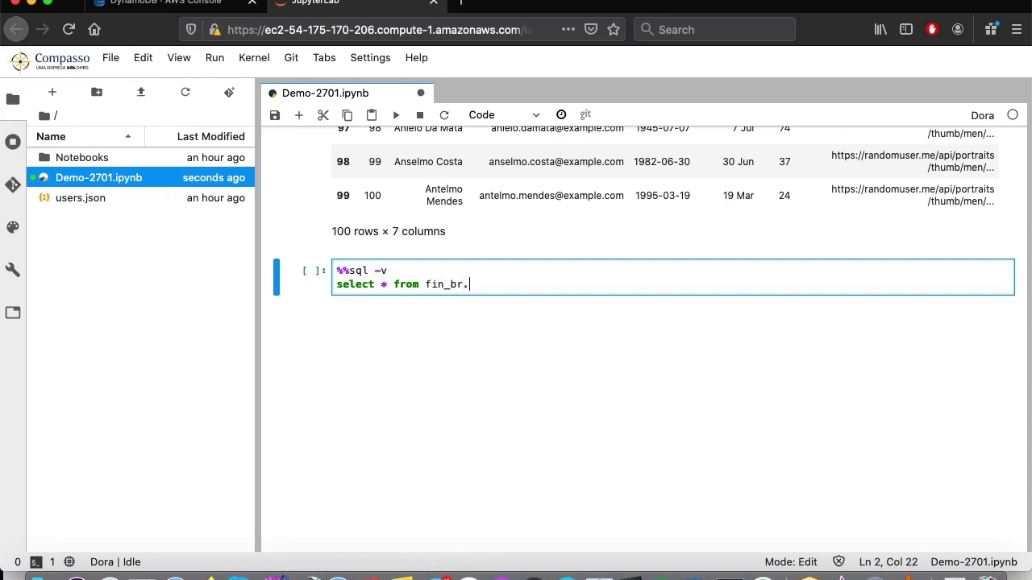
pyautogui.write('fin.cartoes')
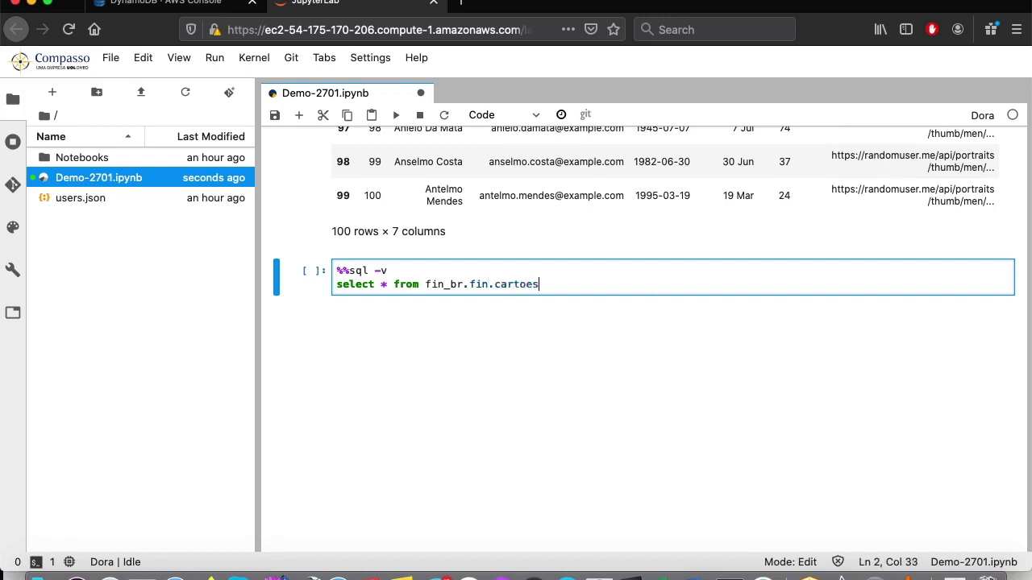
pyautogui.press('Return')
pyautogui.write('limi')
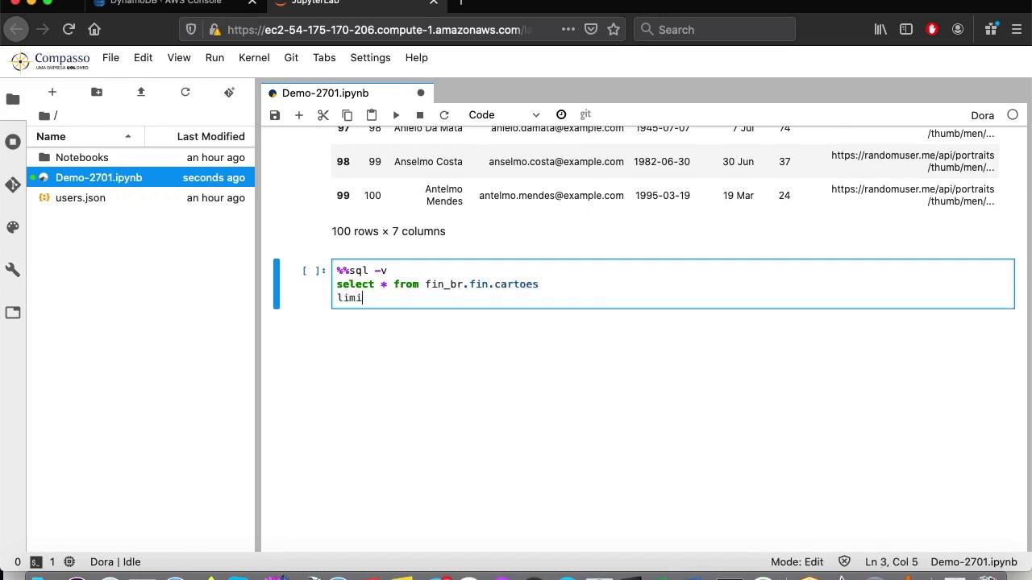
pyautogui.write('t 10')
pyautogui.hotkey('ctrl', 'Return')
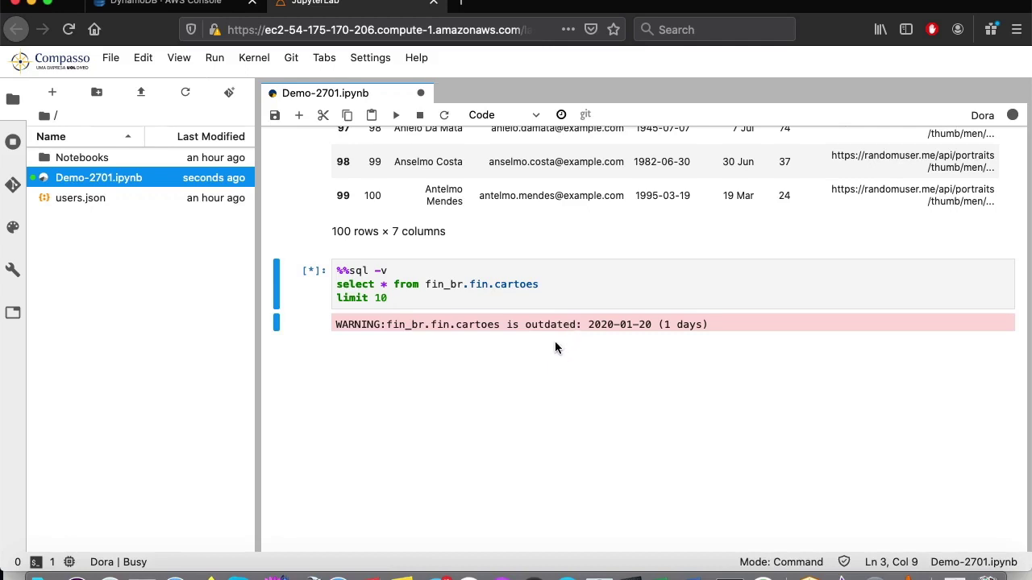
# Search the AWS services for 'step' and go to the Step Functions console
pyautogui.click(220, 6)
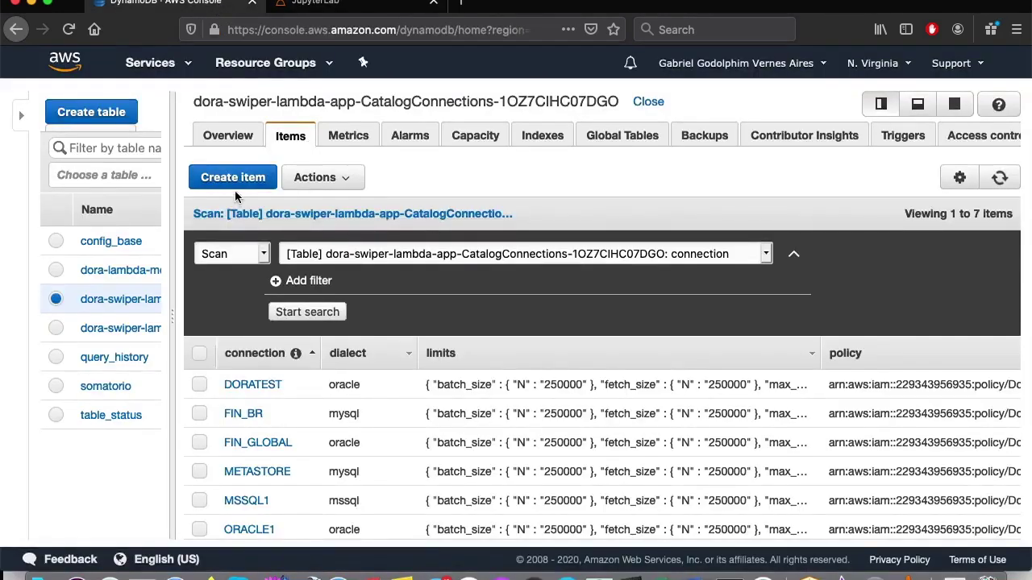
pyautogui.click(180, 67)
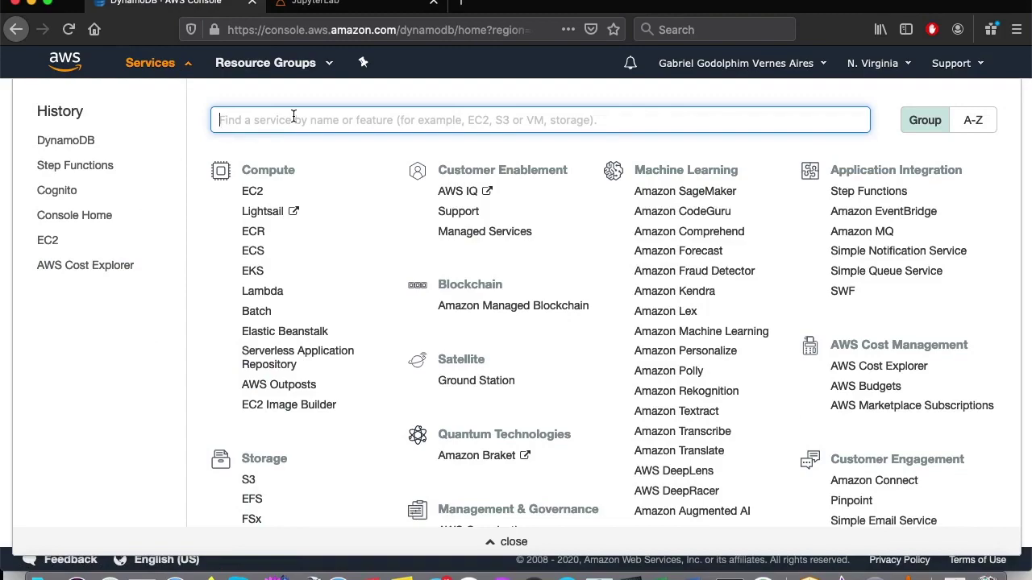
pyautogui.write('sete')
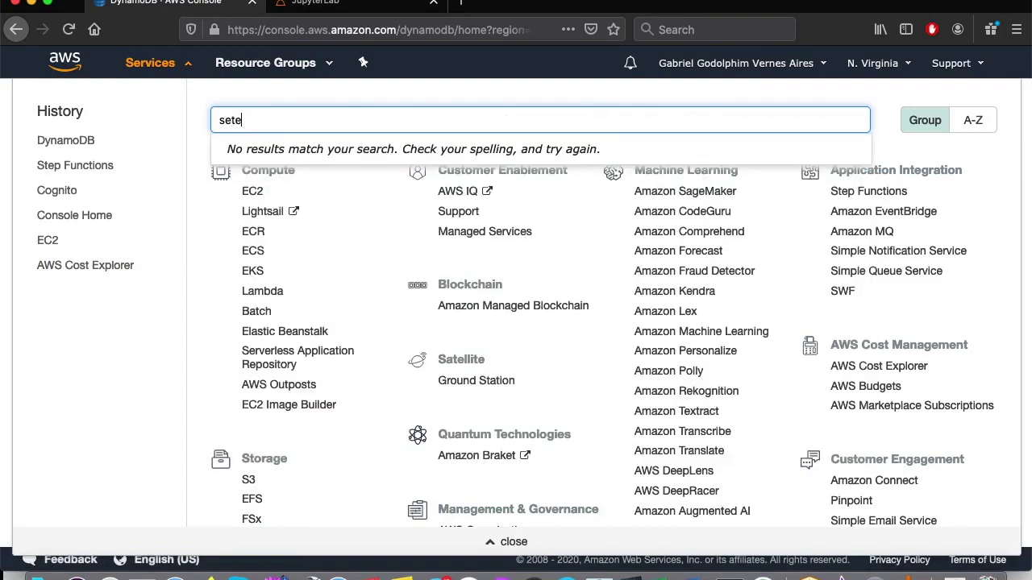
pyautogui.press('BackSpace')
pyautogui.press('BackSpace')
pyautogui.press('BackSpace')
pyautogui.write('tep')
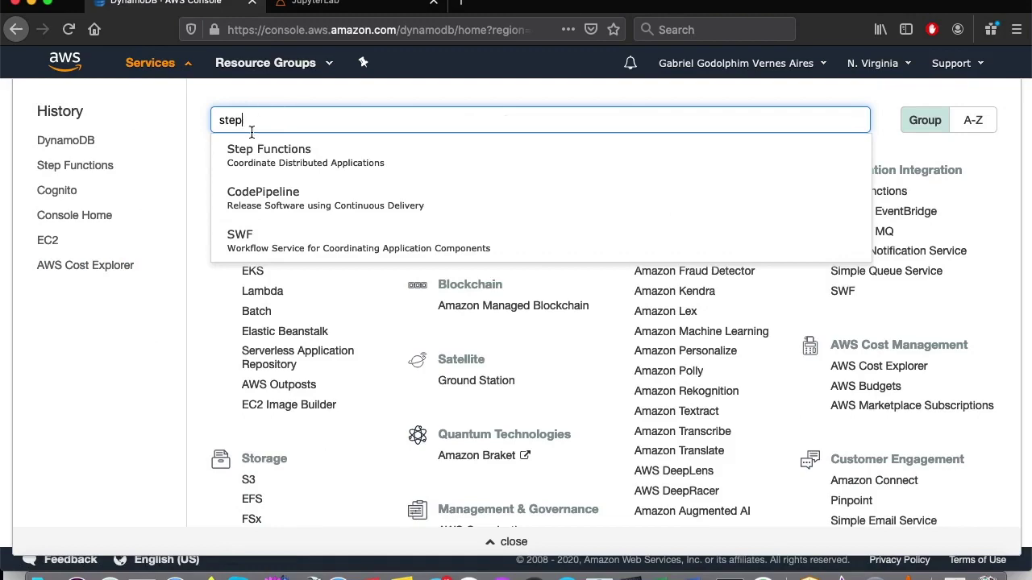
pyautogui.click(259, 151)
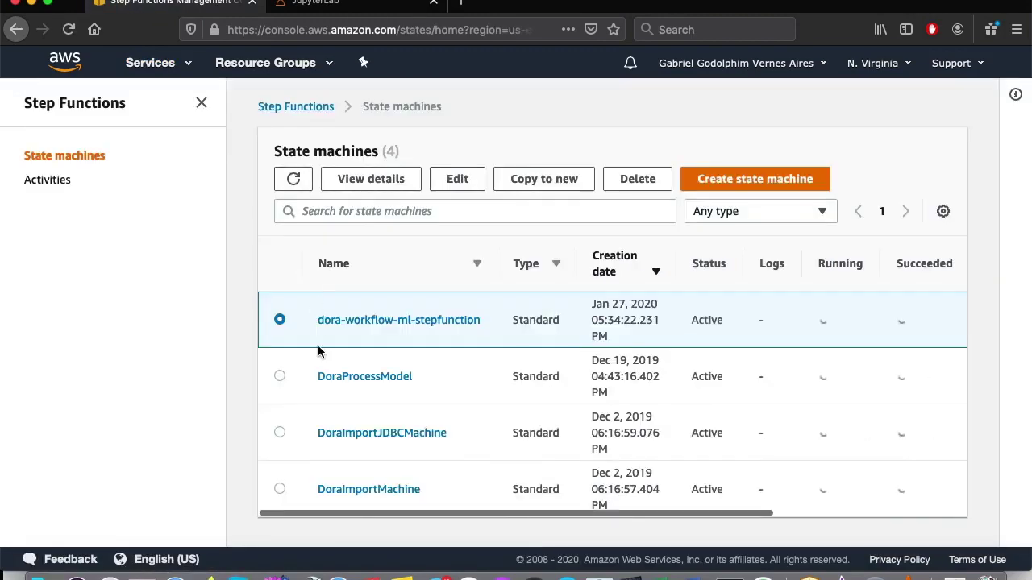
# Open DoraImportJDBCMachine's Running execution and scroll down to its visual workflow
pyautogui.click(412, 434)
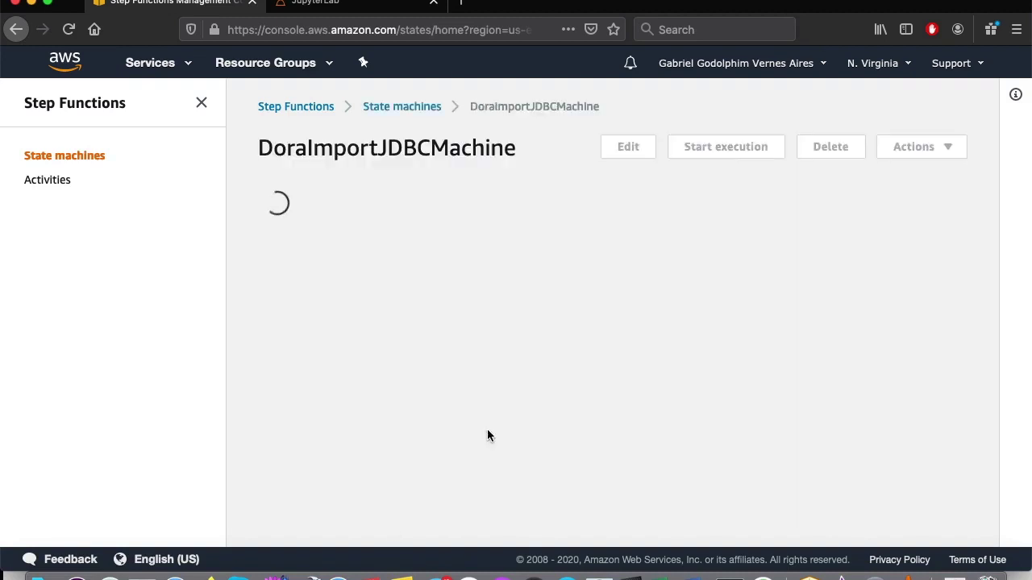
pyautogui.scroll(-2, 442, 379)
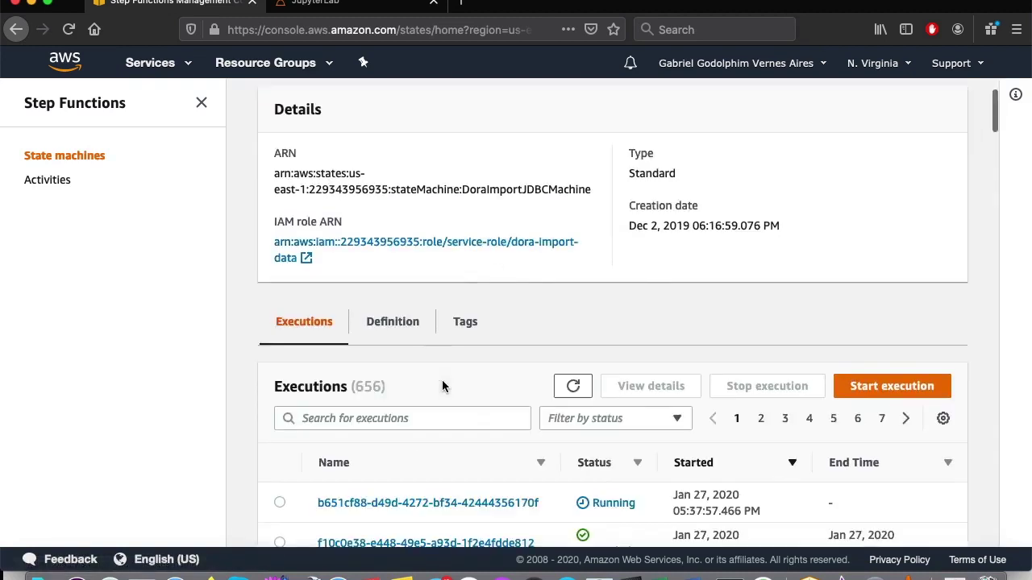
pyautogui.scroll(-2, 442, 387)
pyautogui.click(395, 350)
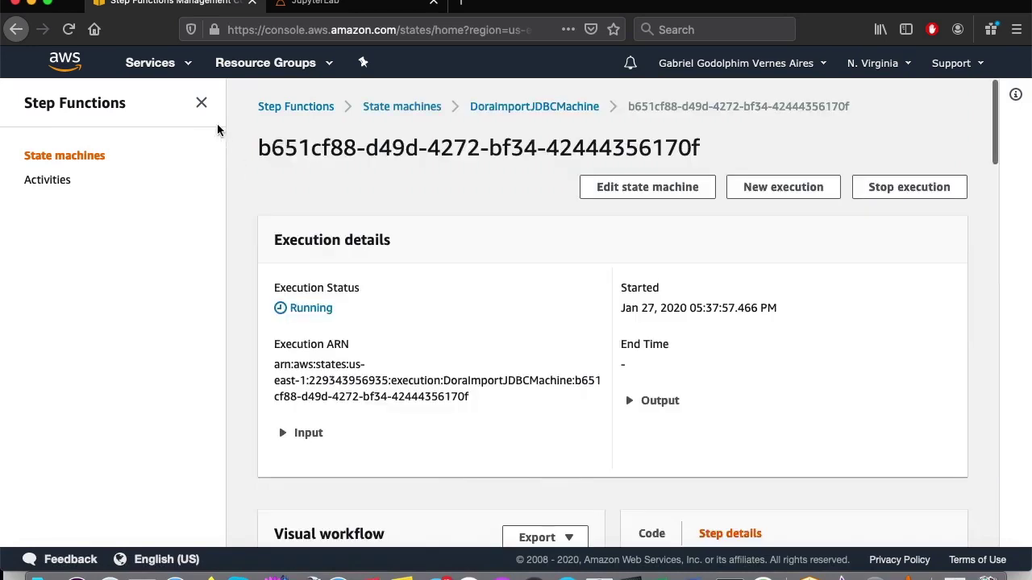
pyautogui.click(202, 103)
pyautogui.scroll(-6, 302, 300)
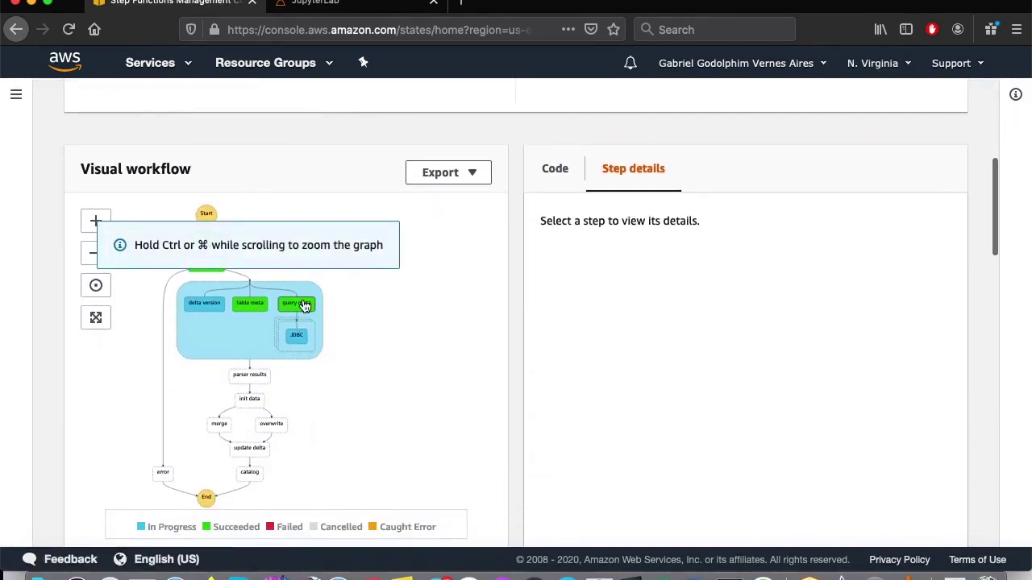
pyautogui.scroll(-1, 305, 307)
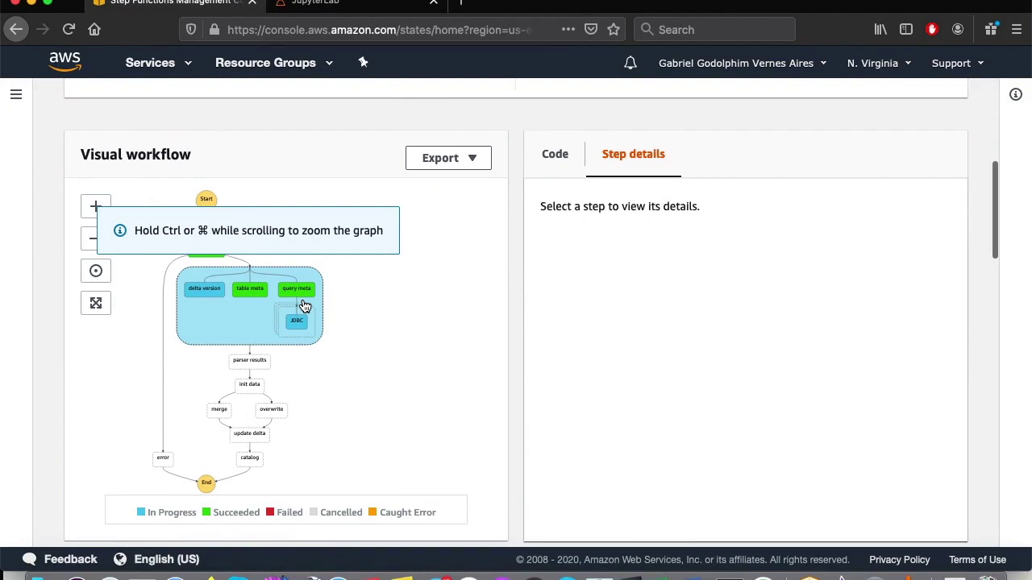
pyautogui.scroll(-2, 305, 307)
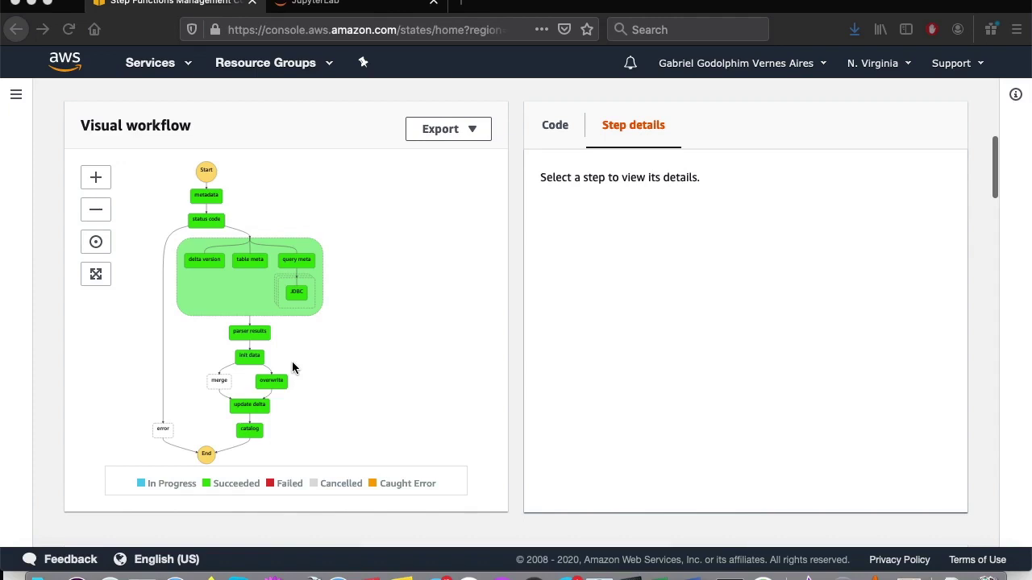
# Return to the notebook and focus the running fin_br.fin.cartoes query cell until its rows appear
pyautogui.click(354, 6)
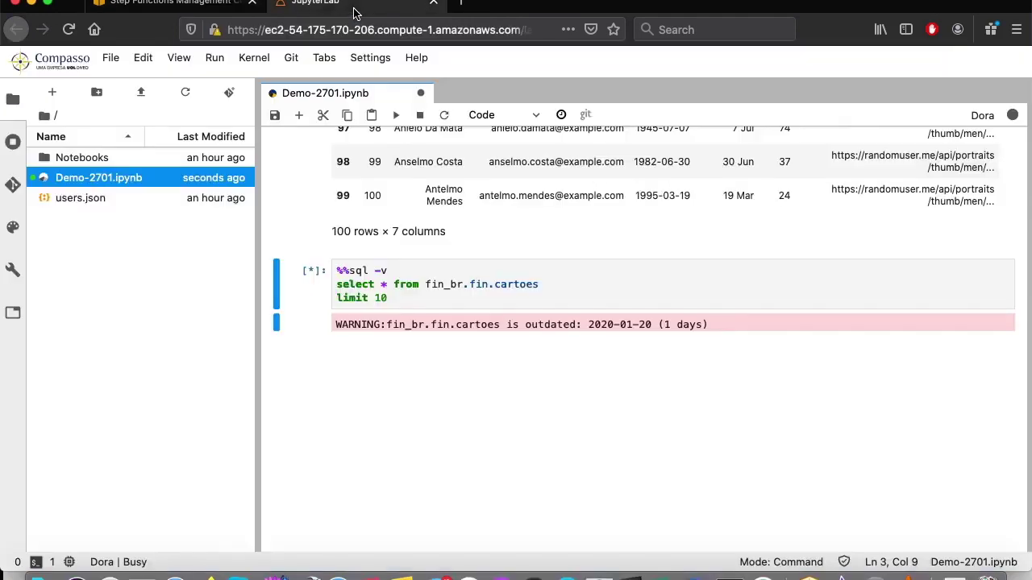
pyautogui.scroll(-1, 440, 353)
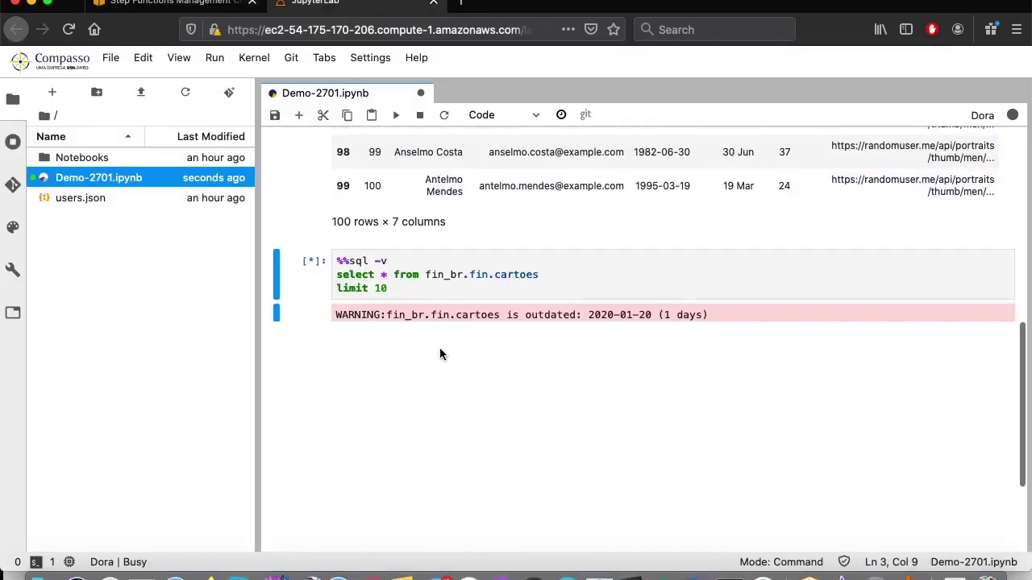
pyautogui.click(459, 283)
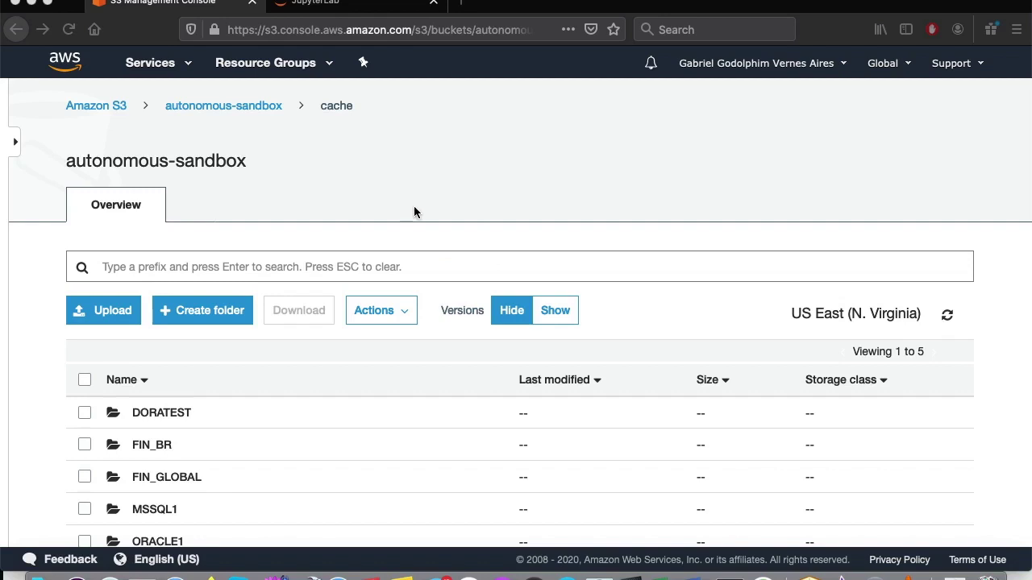
# Navigate the S3 cache through FIN_BR > FIN > FIN_BR_FIN_CARTOES > 2020-01-27 > 1 to its parquet files
pyautogui.scroll(-1, 406, 244)
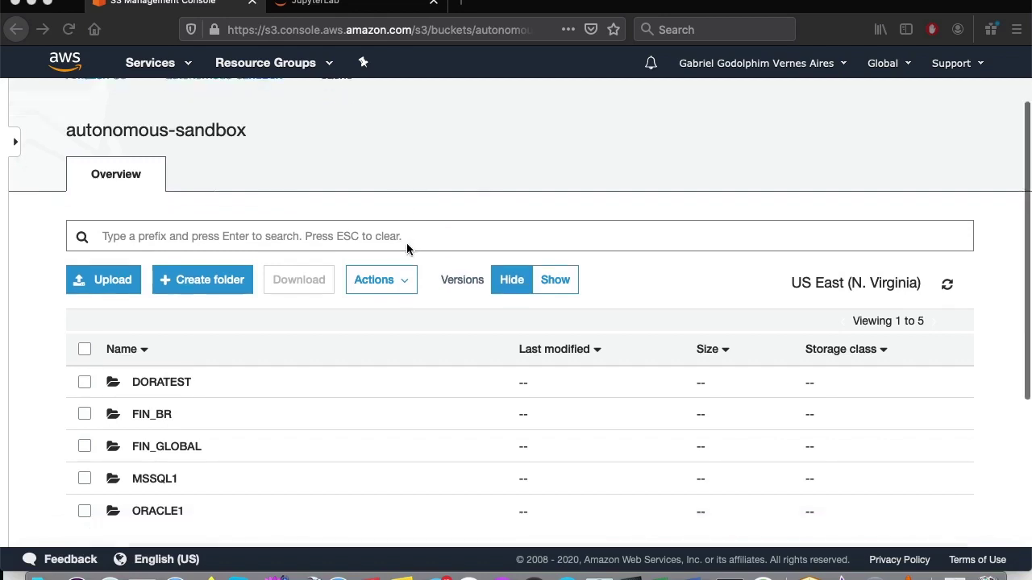
pyautogui.click(164, 417)
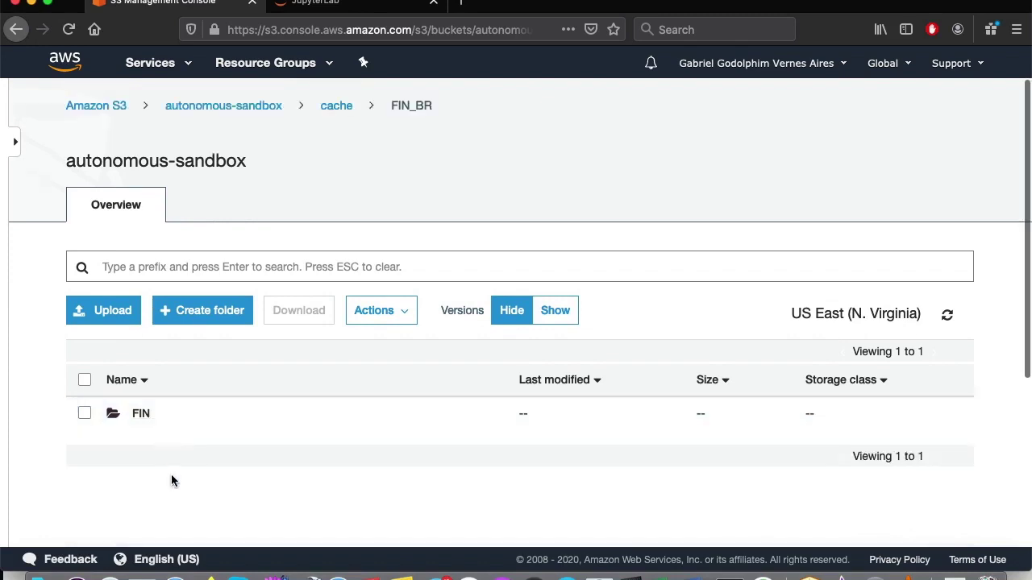
pyautogui.click(141, 416)
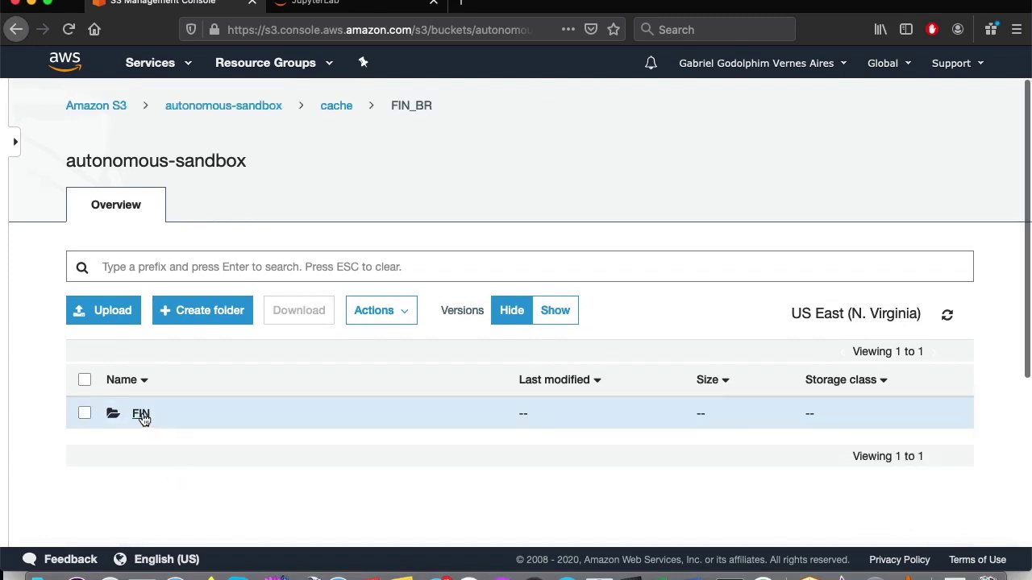
pyautogui.scroll(-1, 187, 484)
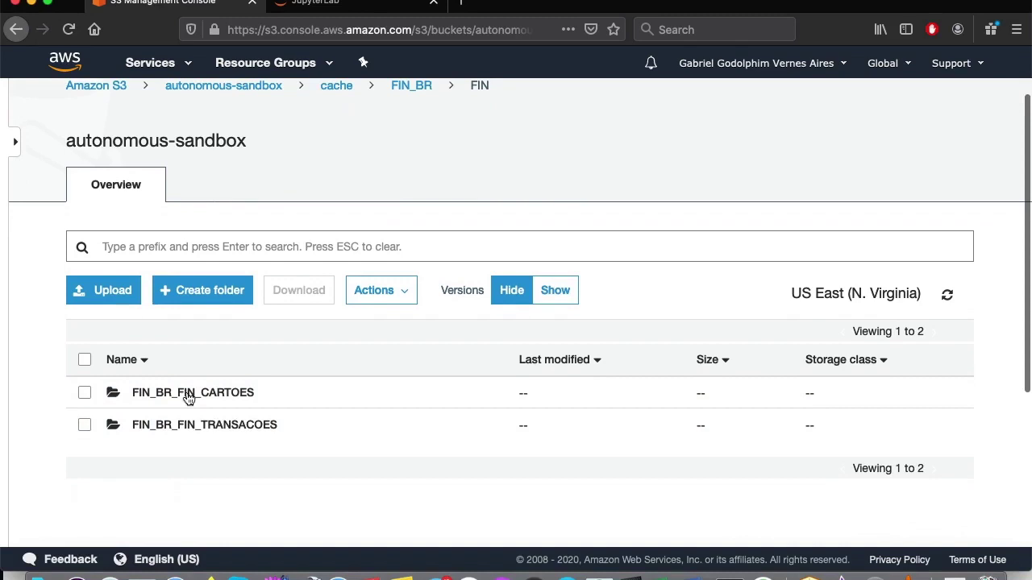
pyautogui.click(199, 397)
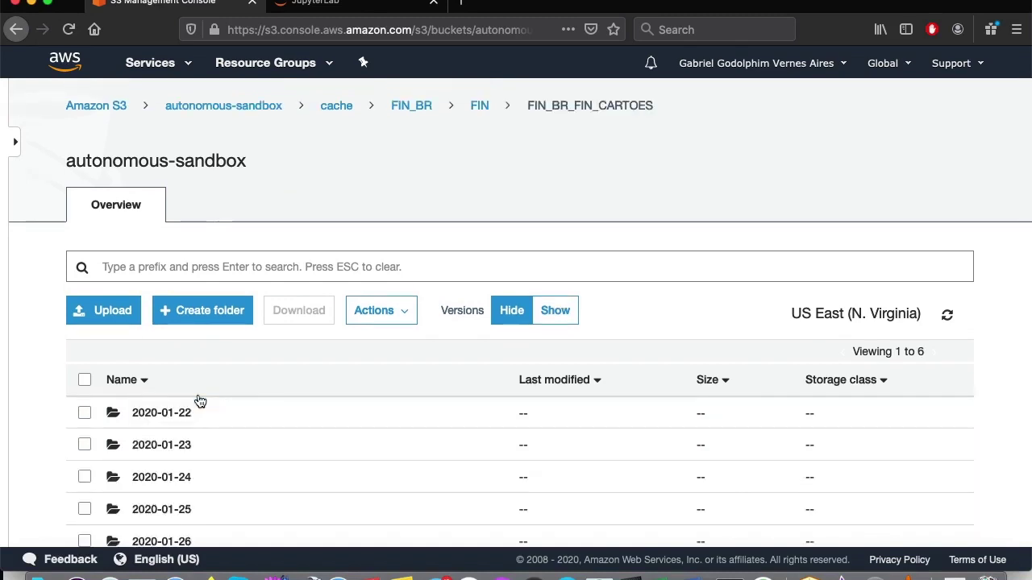
pyautogui.scroll(-2, 200, 401)
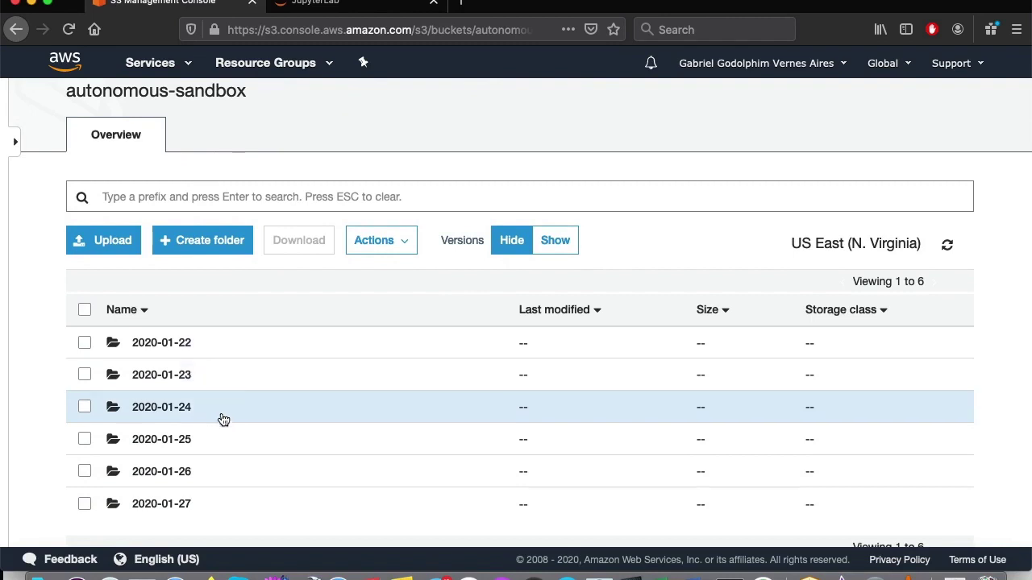
pyautogui.scroll(-2, 223, 419)
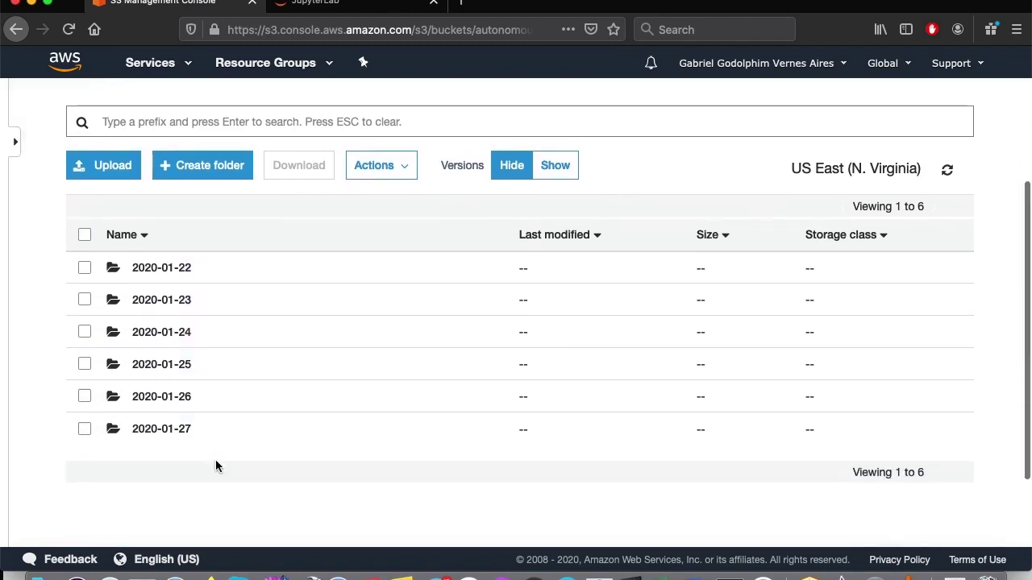
pyautogui.click(184, 431)
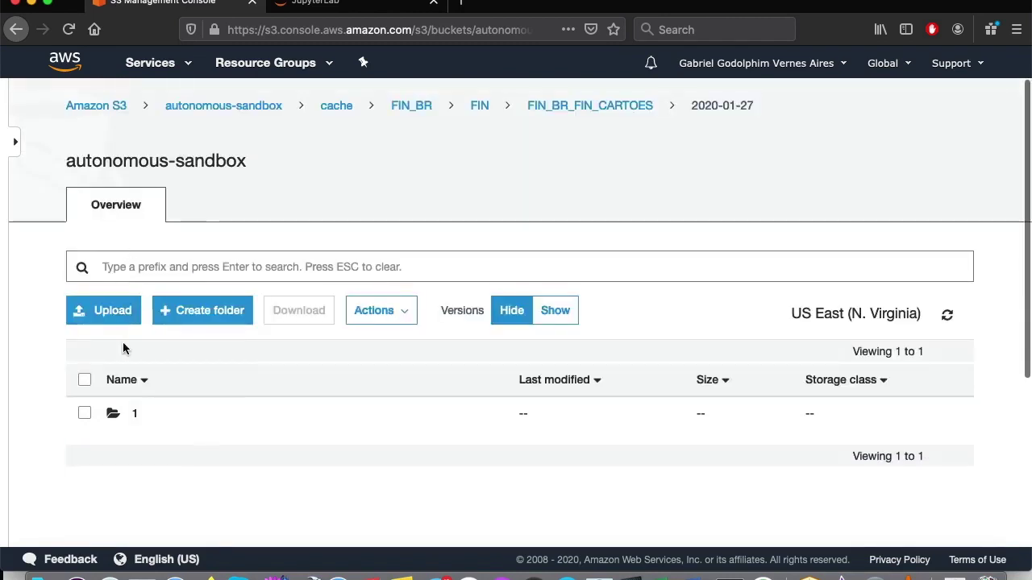
pyautogui.click(137, 417)
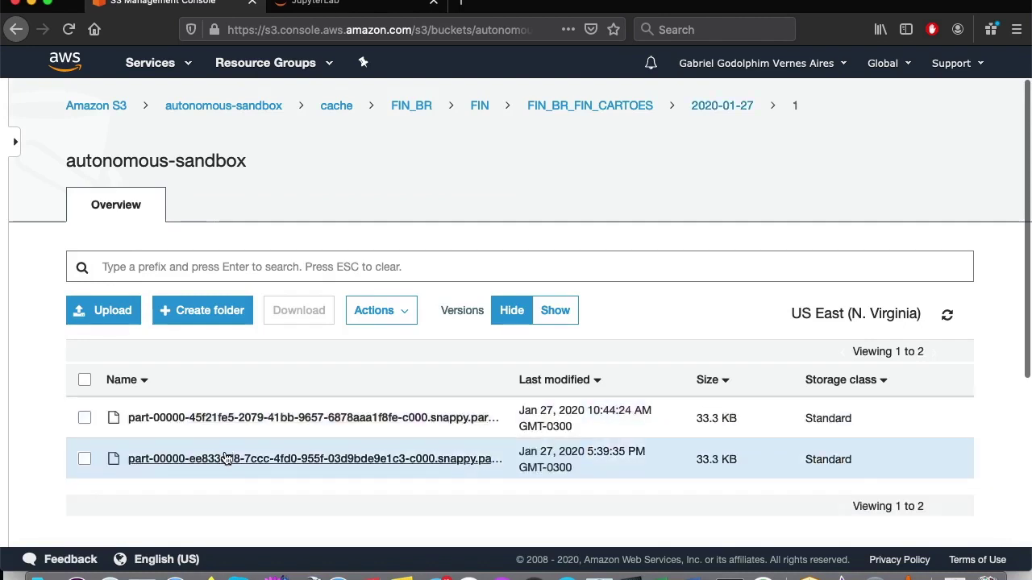
# Rerun the cartoes query cell and check its 10 rows, now dated 2020-01-27
pyautogui.click(311, 5)
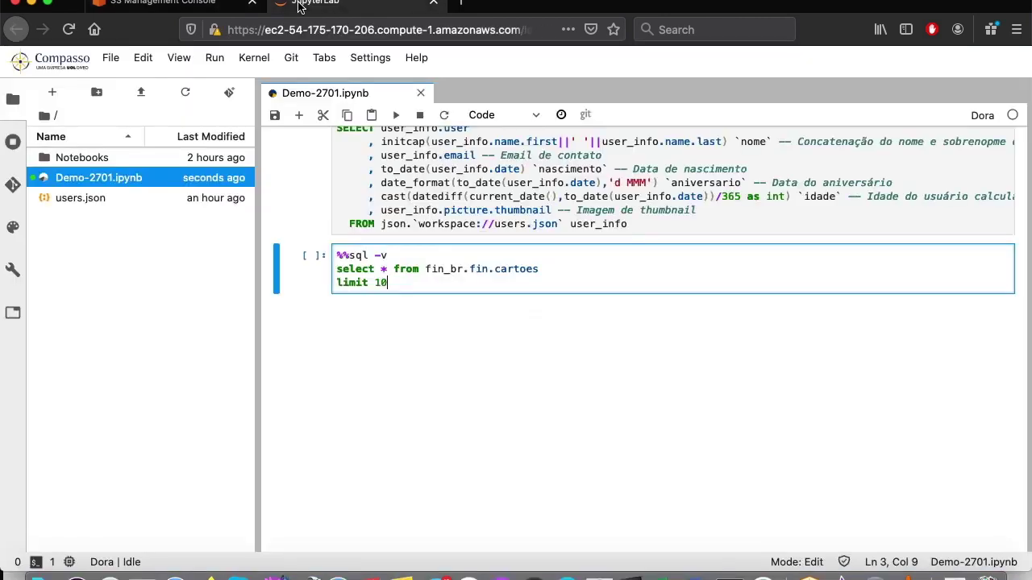
pyautogui.scroll(-1, 449, 290)
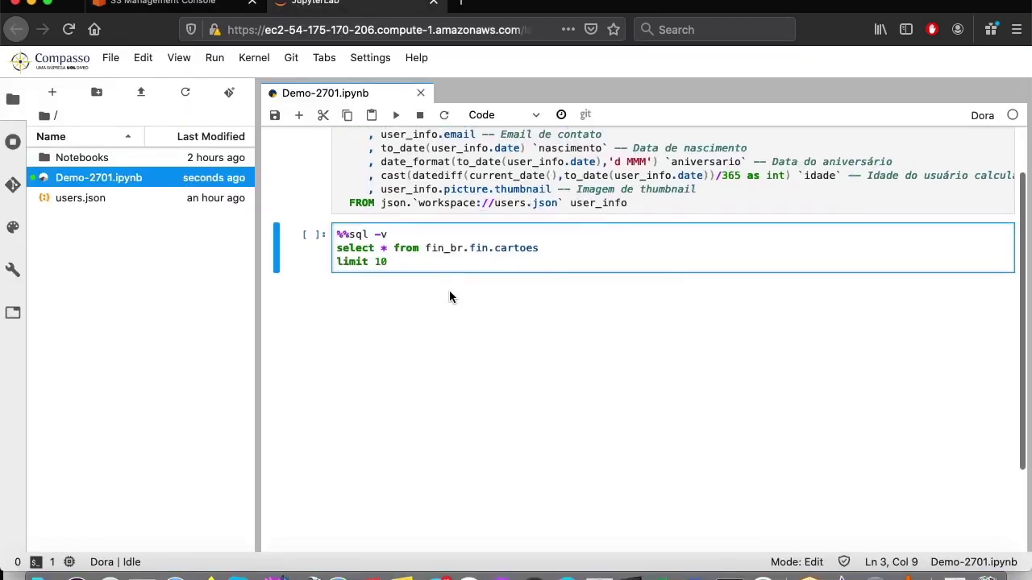
pyautogui.click(450, 230)
pyautogui.hotkey('ctrl', 'Return')
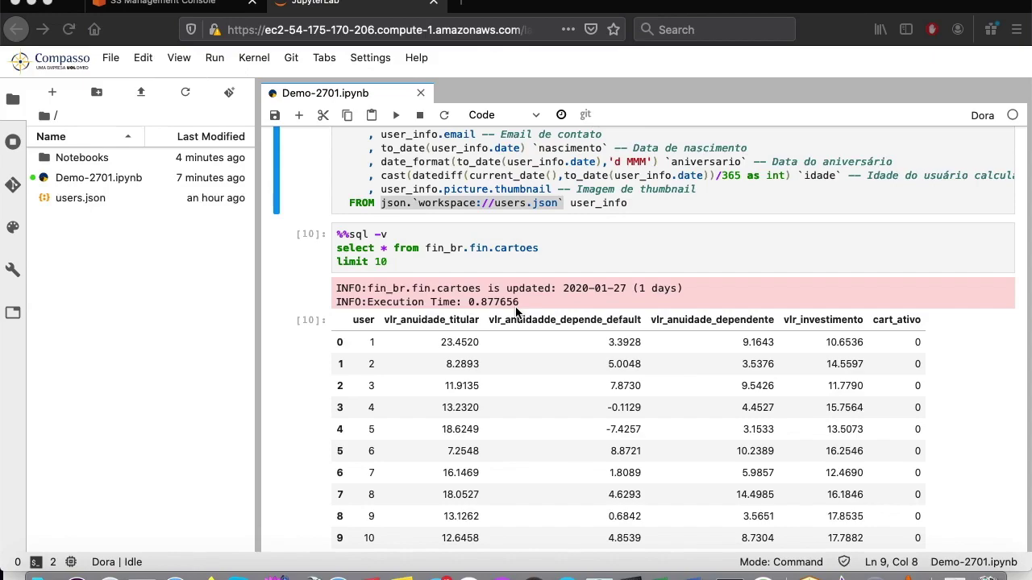
pyautogui.scroll(-5, 515, 306)
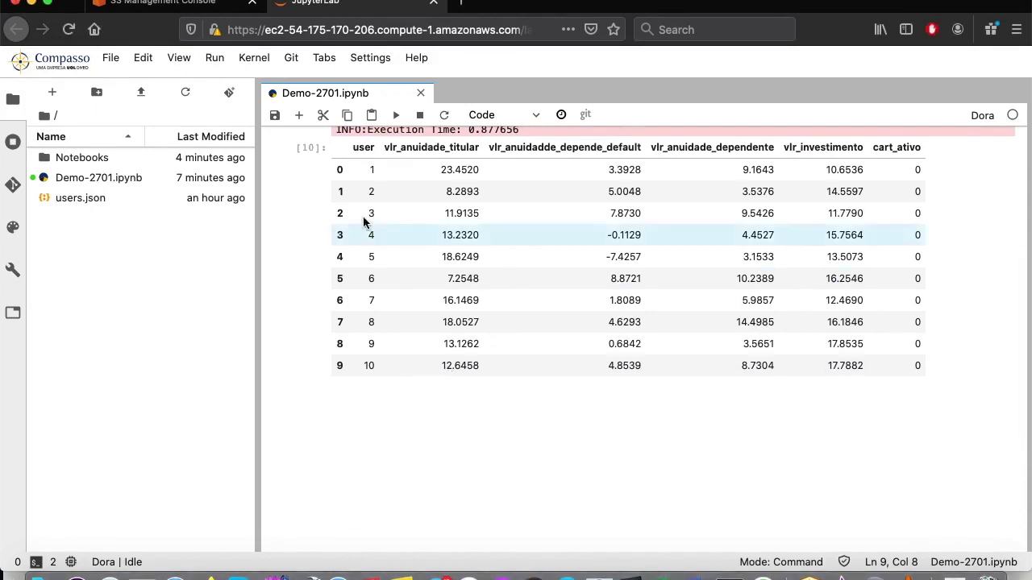
# Add and run a new cell '%%sql history fin_br.fin.cartoes', copying the table name from the query below
pyautogui.click(299, 115)
pyautogui.scroll(2, 413, 436)
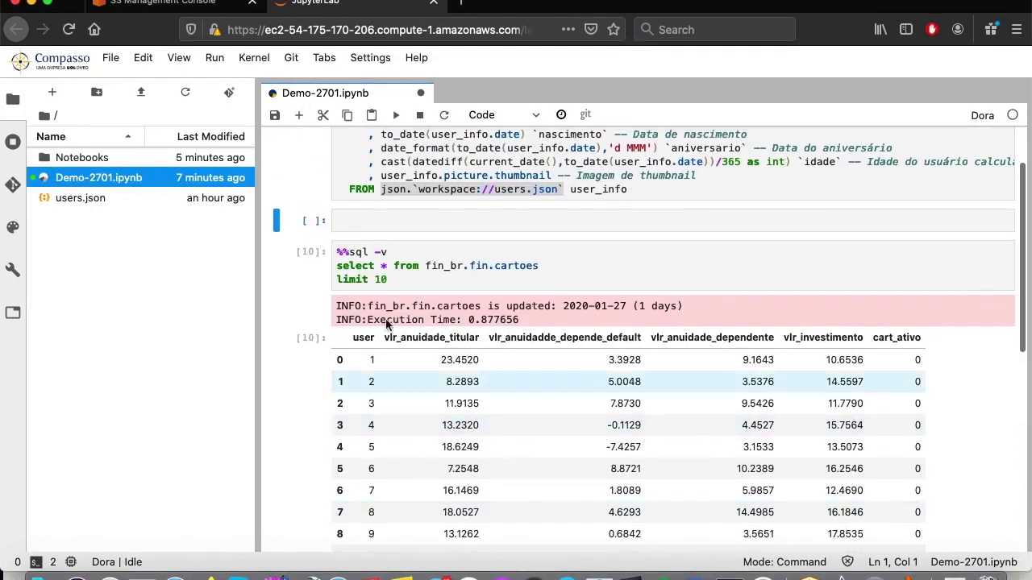
pyautogui.click(375, 218)
pyautogui.write('%%sql')
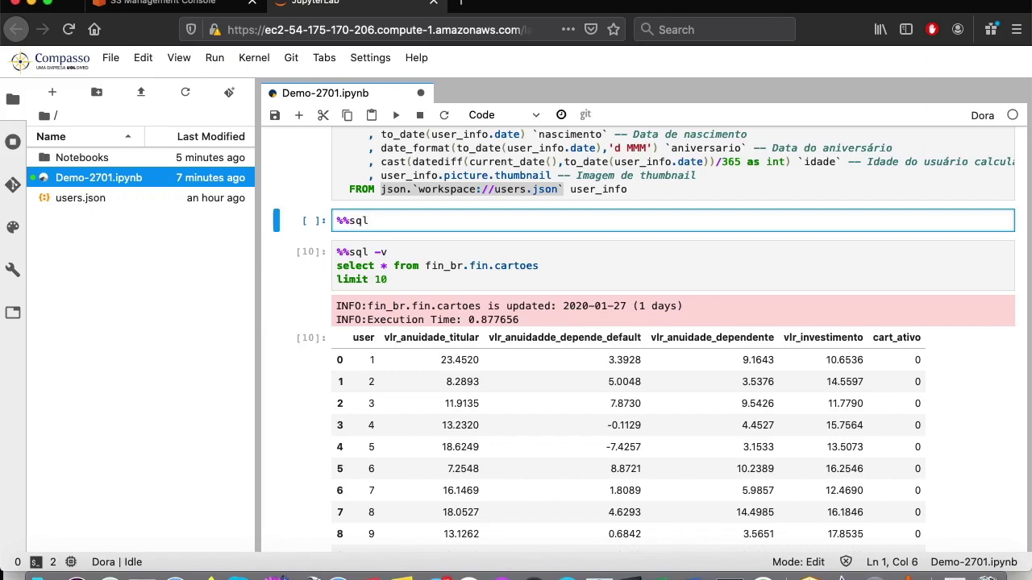
pyautogui.press('Return')
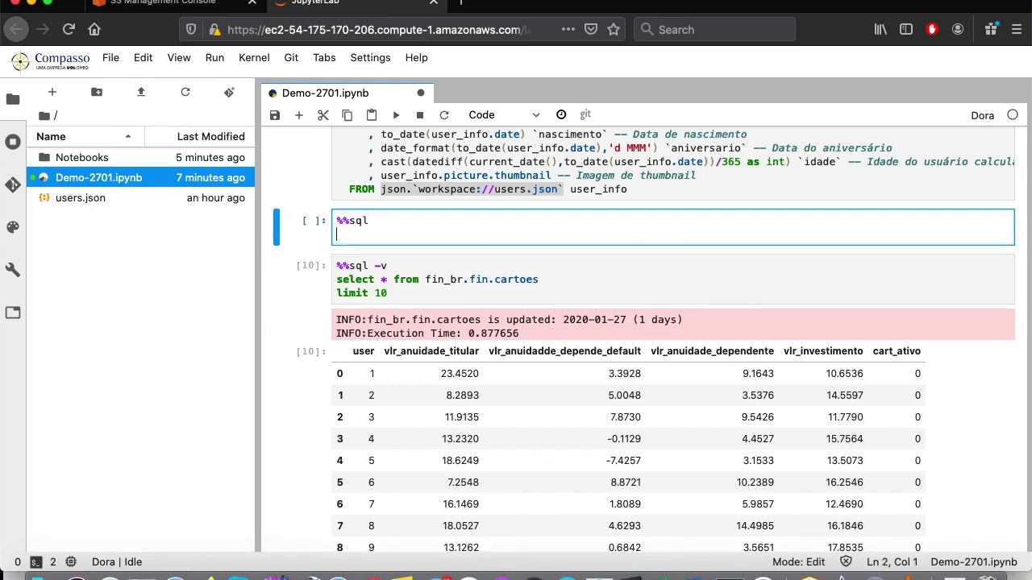
pyautogui.write('history')
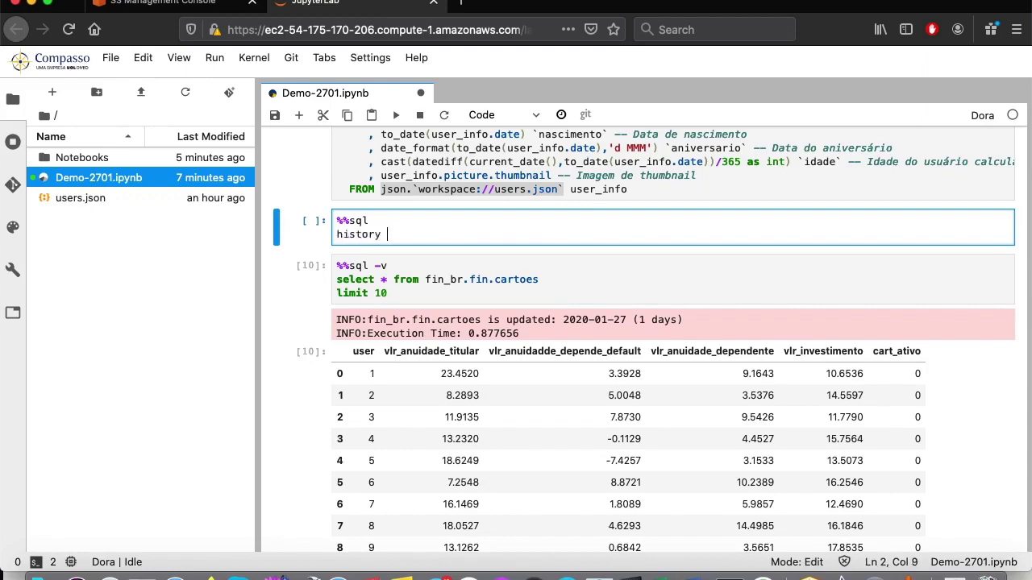
pyautogui.moveTo(540, 280); pyautogui.dragTo(424, 282)
pyautogui.hotkey('ctrl', 'c')
pyautogui.click(396, 243)
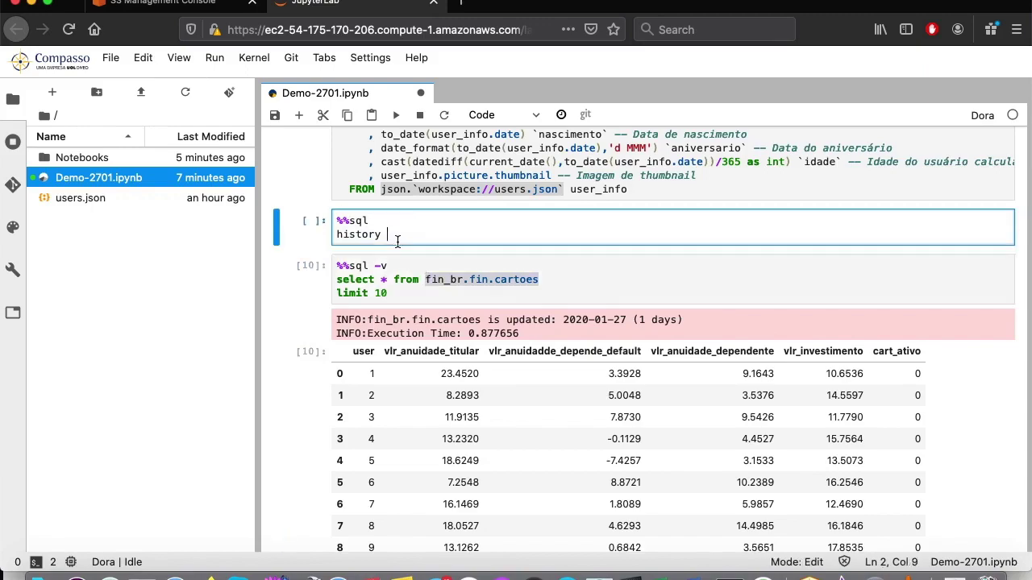
pyautogui.hotkey('ctrl', 'v')
pyautogui.hotkey('ctrl', 'Return')
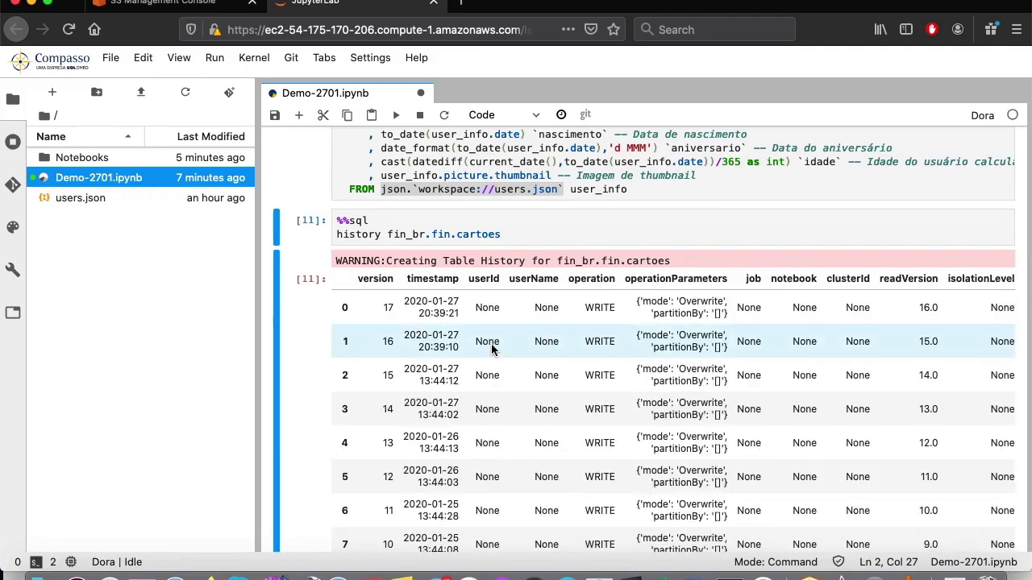
pyautogui.scroll(-1, 491, 344)
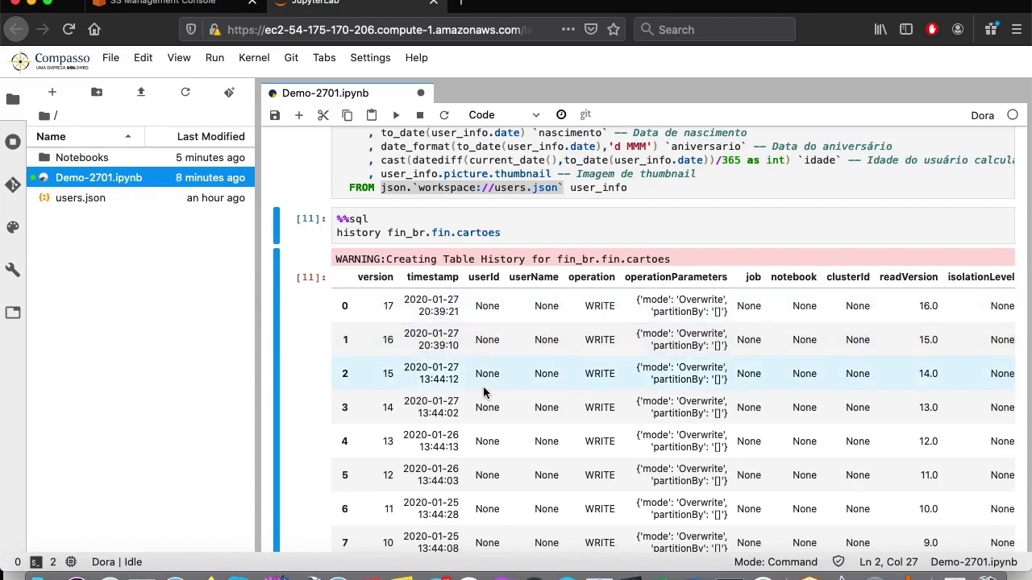
pyautogui.hscroll(2, 483, 391)
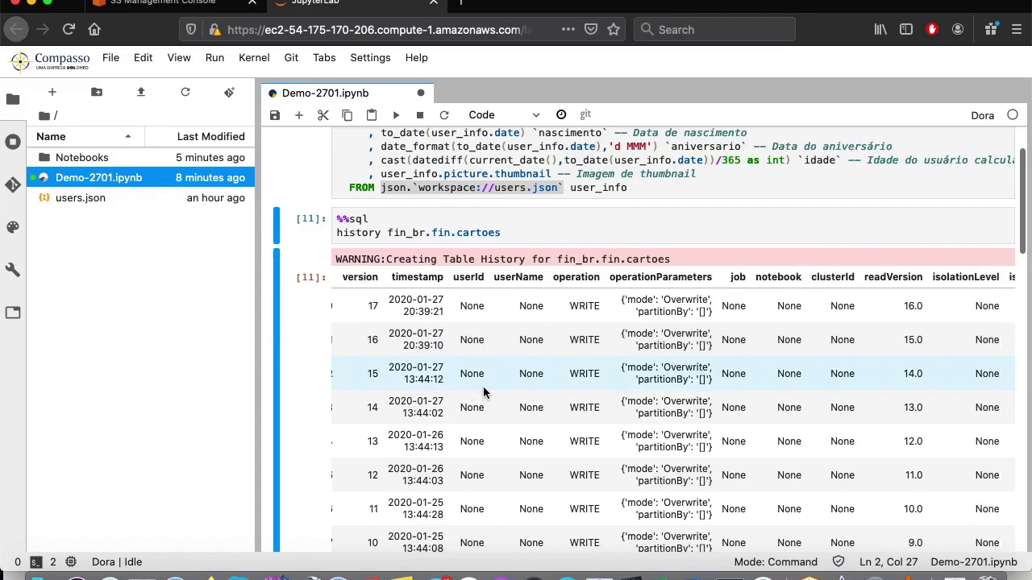
pyautogui.hscroll(2, 483, 392)
pyautogui.hscroll(-4, 483, 393)
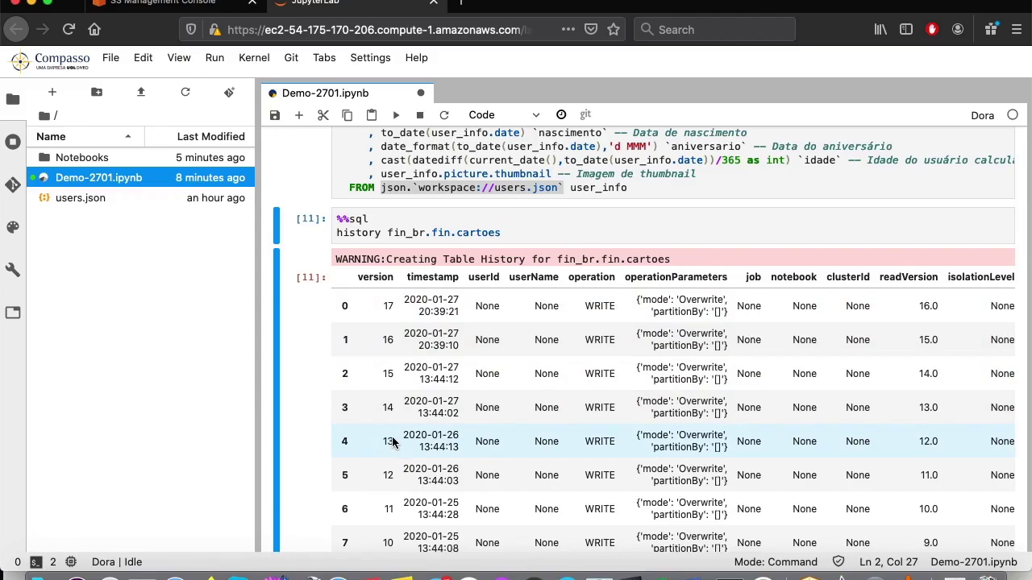
pyautogui.scroll(-2, 440, 347)
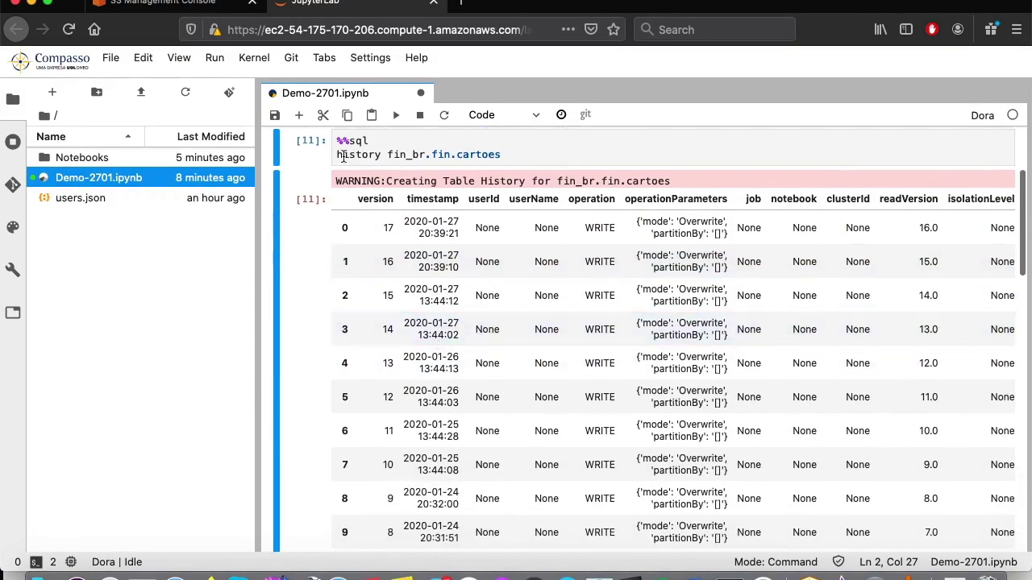
# Insert a new cell below the history output and start it with %%sql
pyautogui.click(300, 120)
pyautogui.scroll(-2, 435, 425)
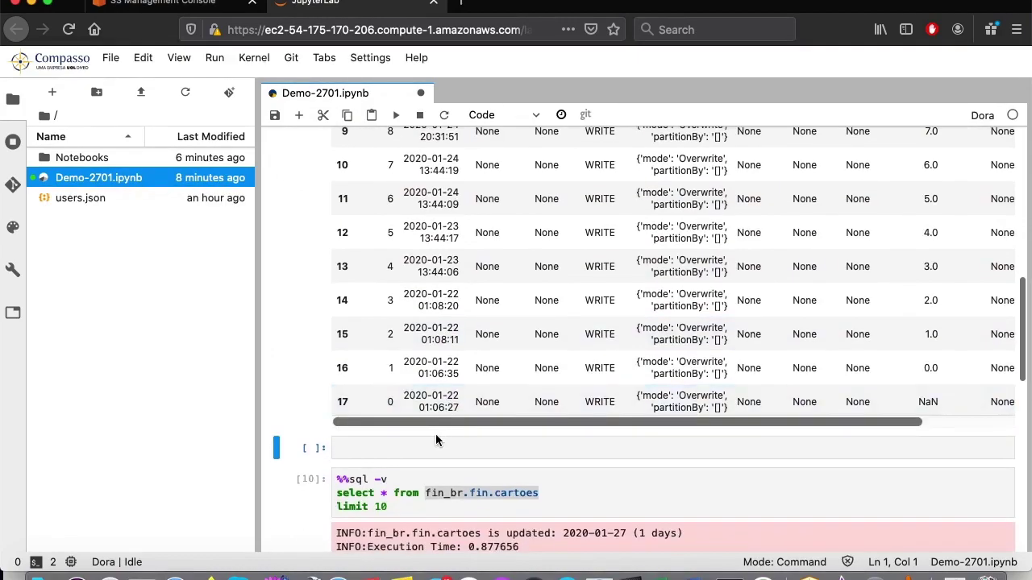
pyautogui.click(423, 447)
pyautogui.write('%%sql')
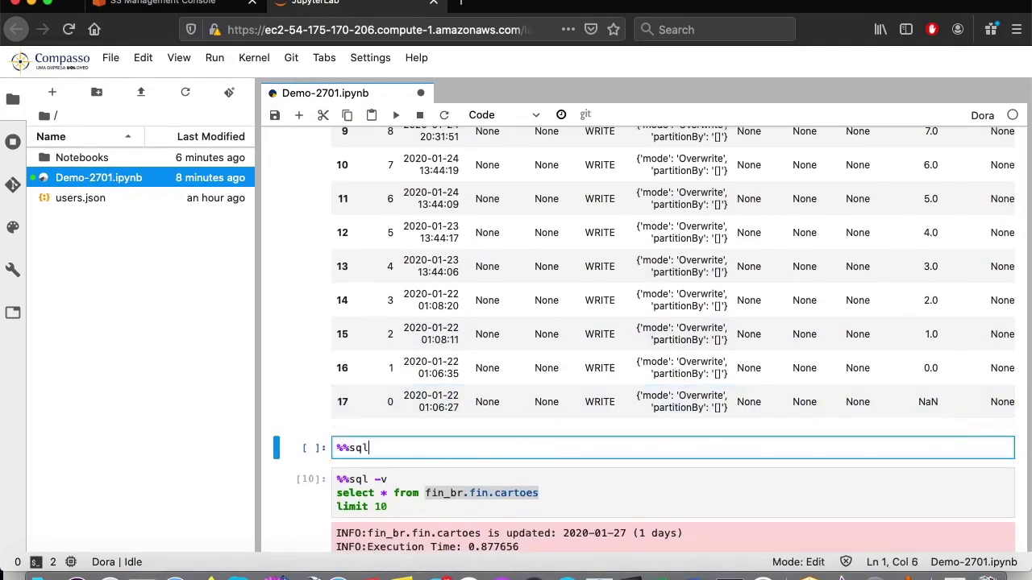
pyautogui.press('Return')
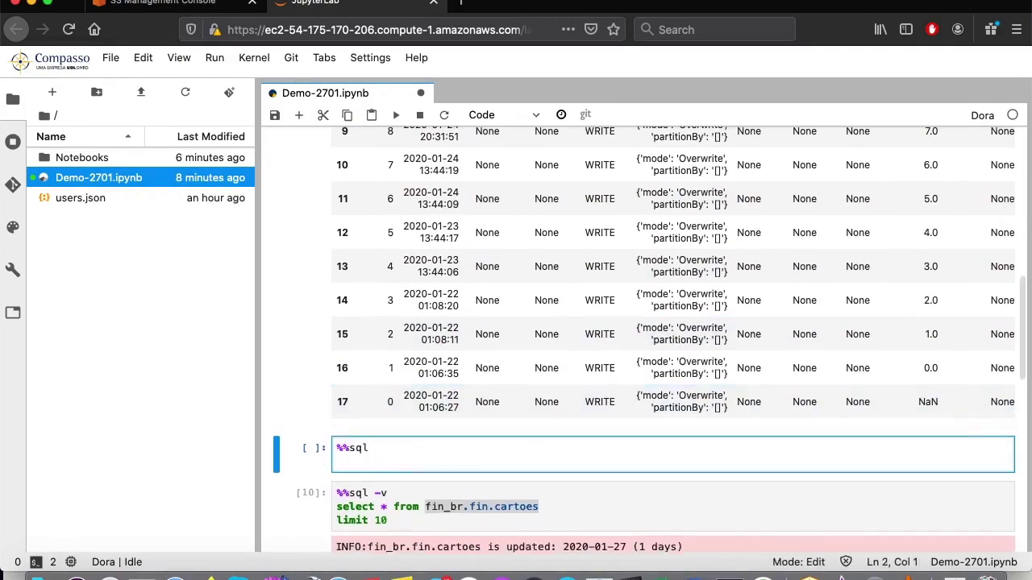
# Copy the cartoes select/limit lines into the new cell, append asOf '13' v13, and run it
pyautogui.click(555, 508)
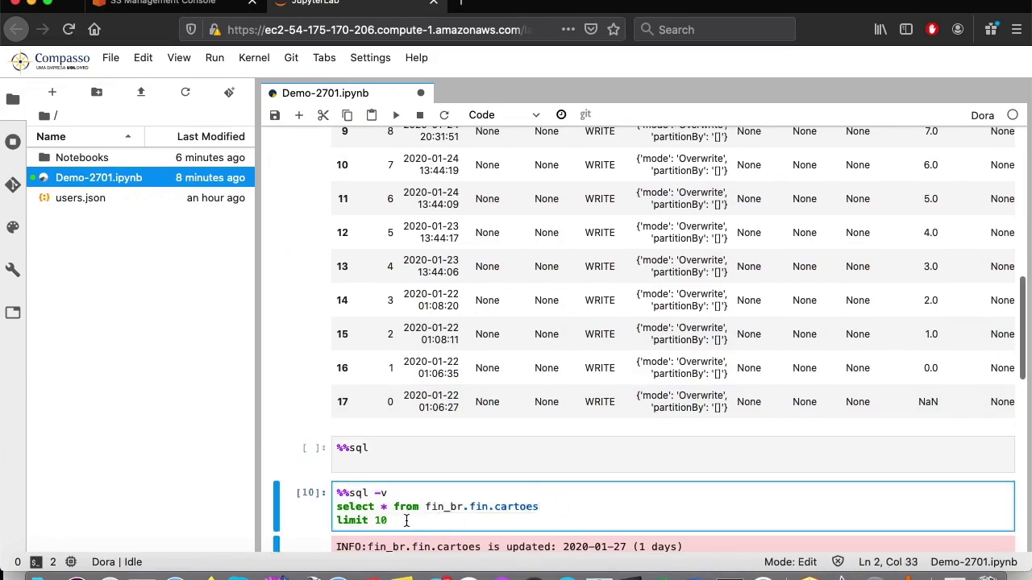
pyautogui.moveTo(406, 520); pyautogui.dragTo(332, 507)
pyautogui.hotkey('ctrl', 'c')
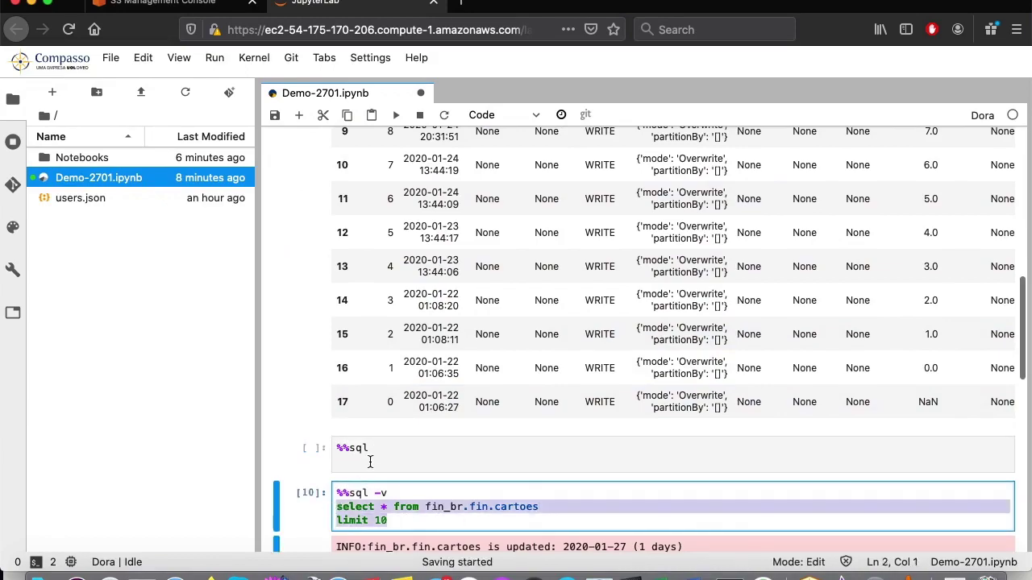
pyautogui.click(369, 461)
pyautogui.hotkey('ctrl', 'v')
pyautogui.click(569, 462)
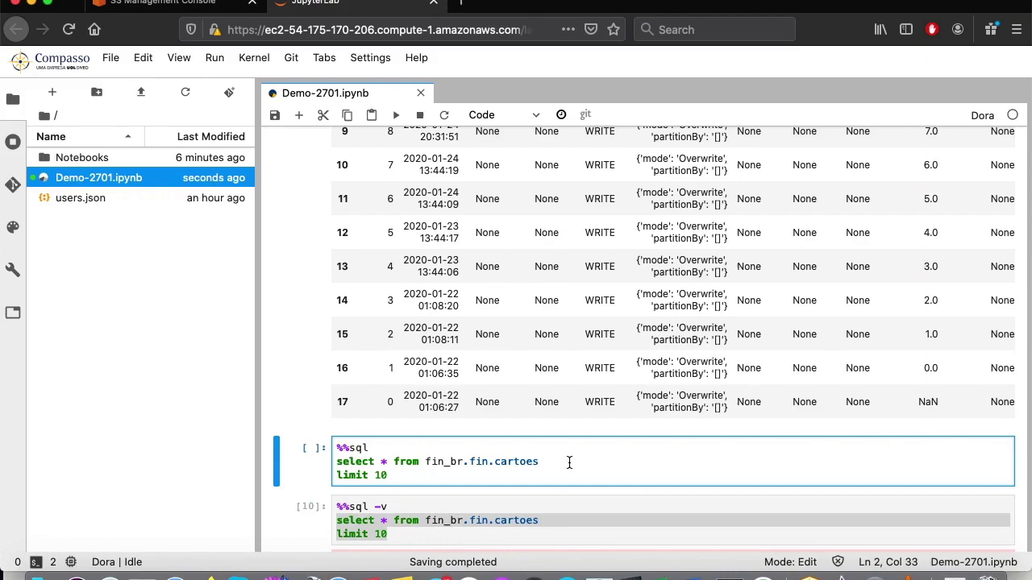
pyautogui.write('asOf')
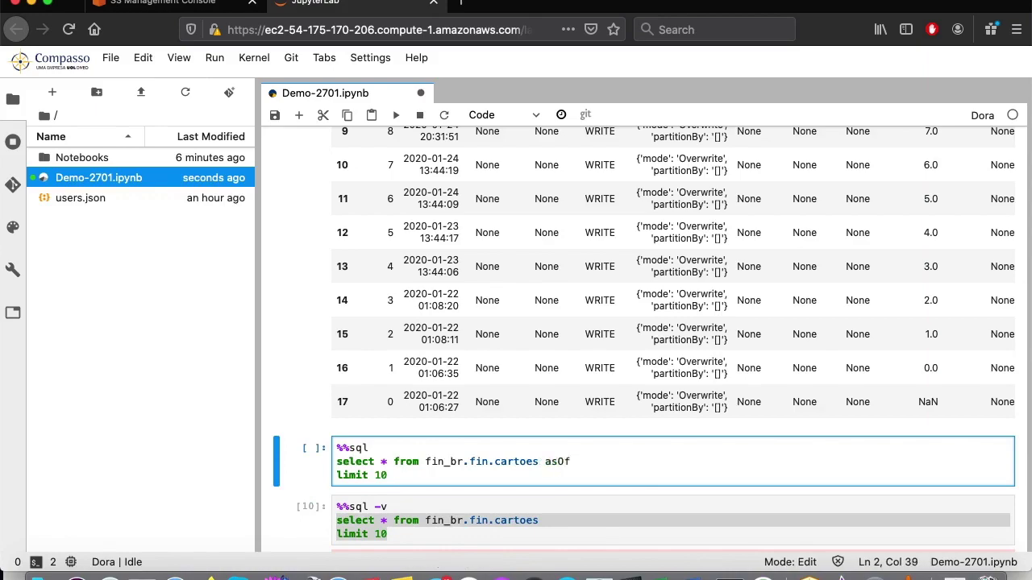
pyautogui.write(" '13' v13")
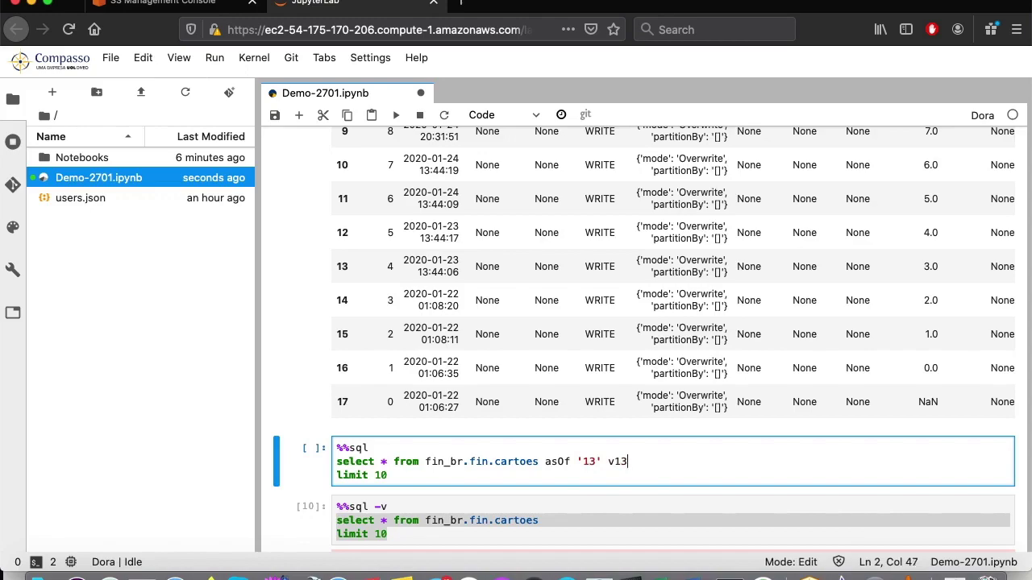
pyautogui.hotkey('ctrl', 'Return')
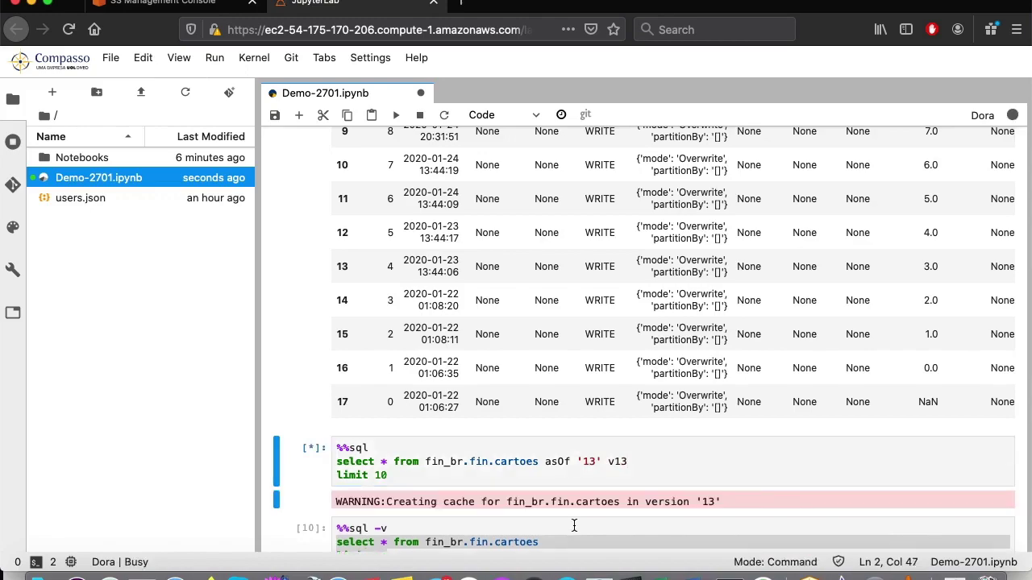
# Scroll through the finished version '13' query's 10-row result table
pyautogui.scroll(-3, 601, 438)
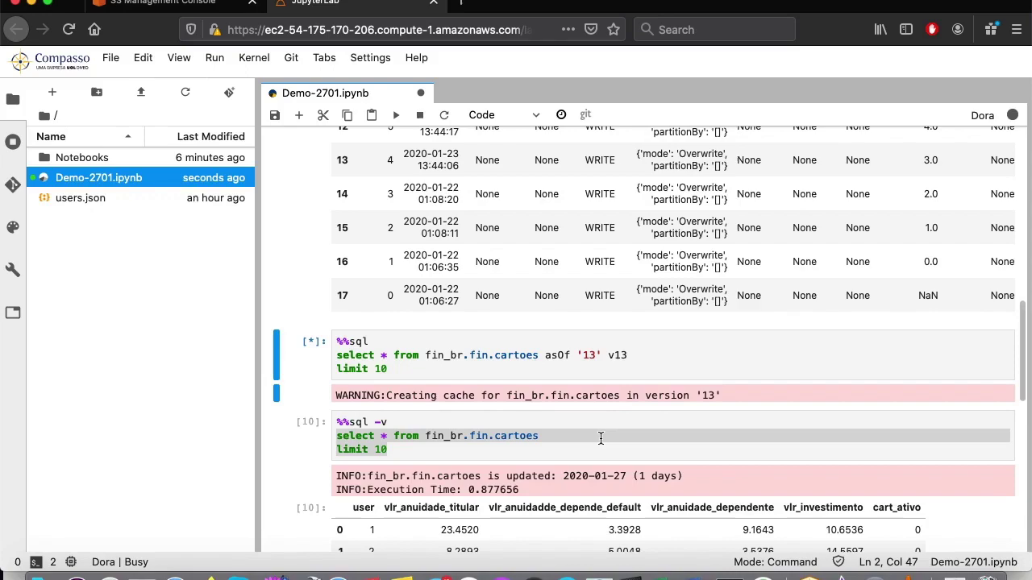
pyautogui.scroll(-1, 600, 437)
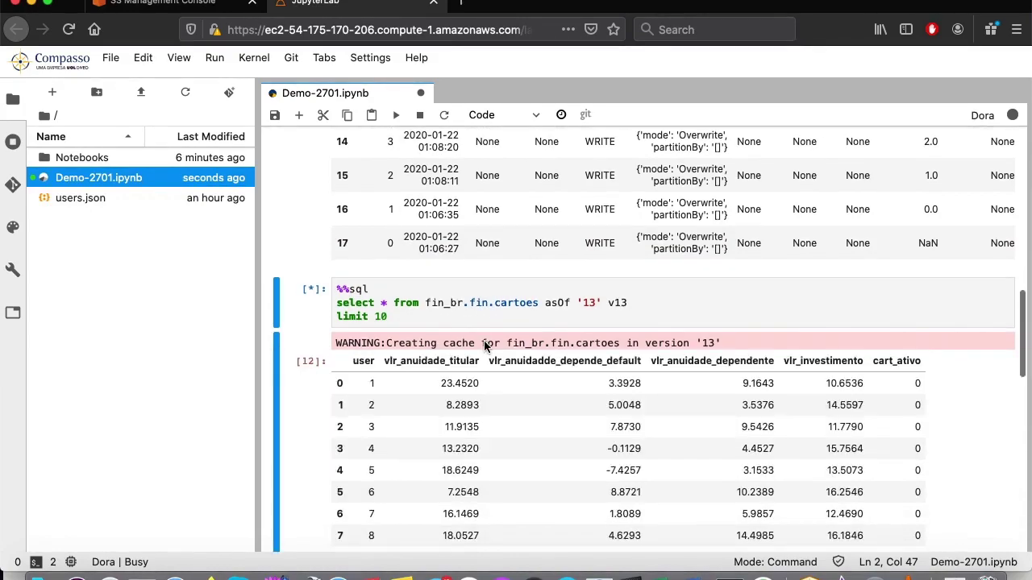
pyautogui.scroll(-2, 484, 347)
pyautogui.scroll(-2, 484, 342)
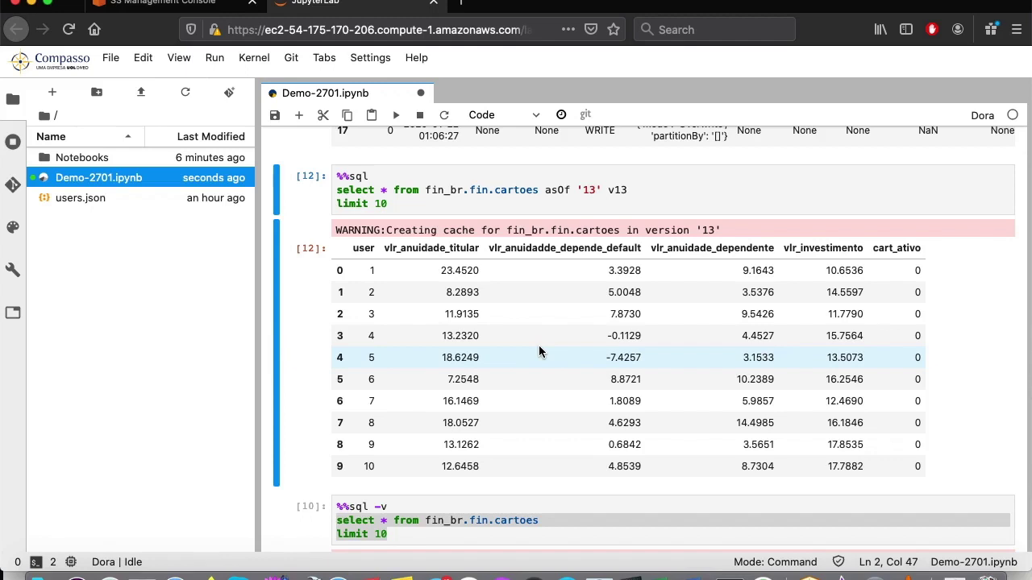
pyautogui.scroll(1, 538, 351)
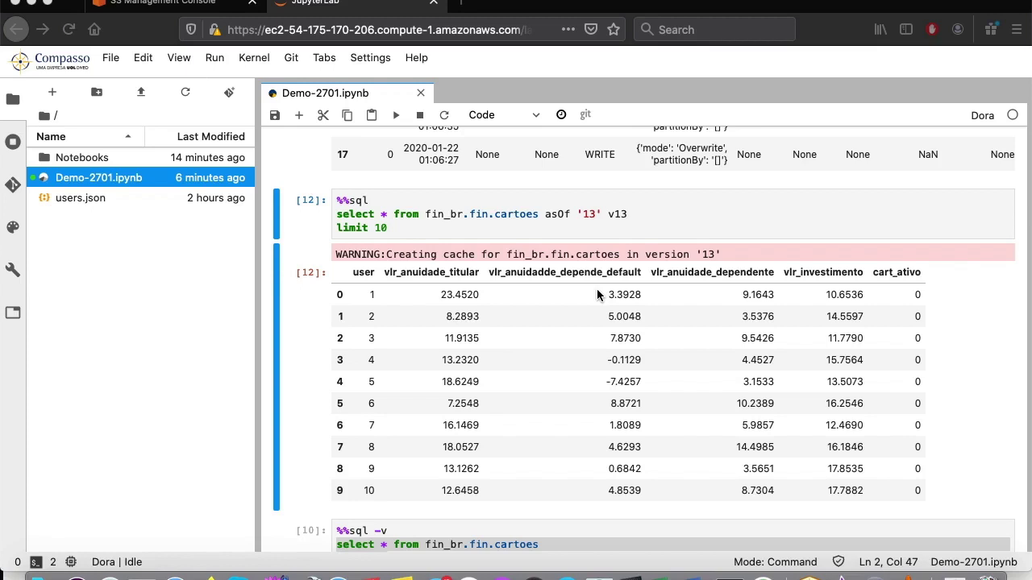
# Open Notebooks/CartaoAdicional.ipynb and scroll down to the JOIN query cell and its results
pyautogui.click(139, 161)
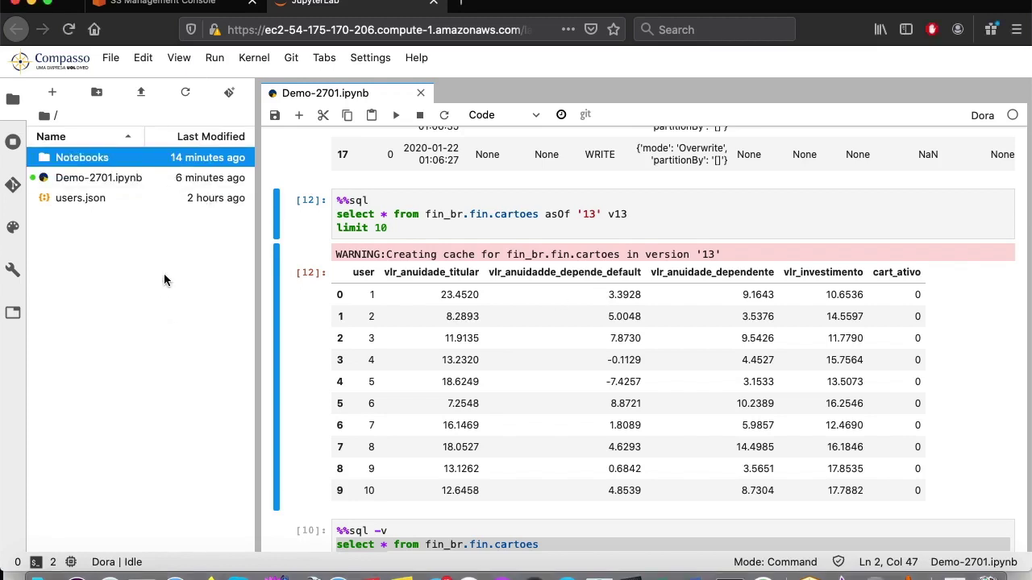
pyautogui.doubleClick(103, 161)
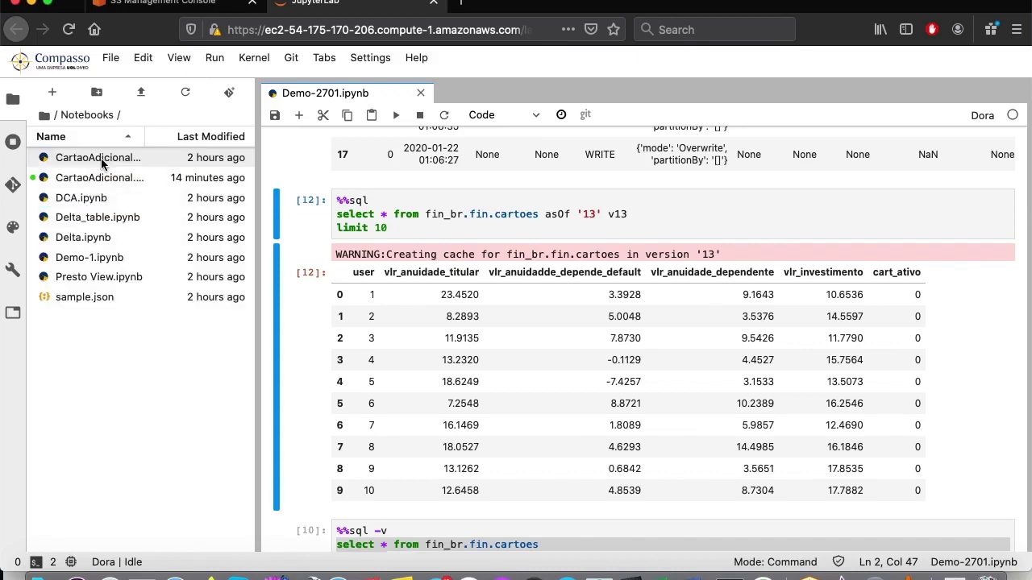
pyautogui.click(105, 164)
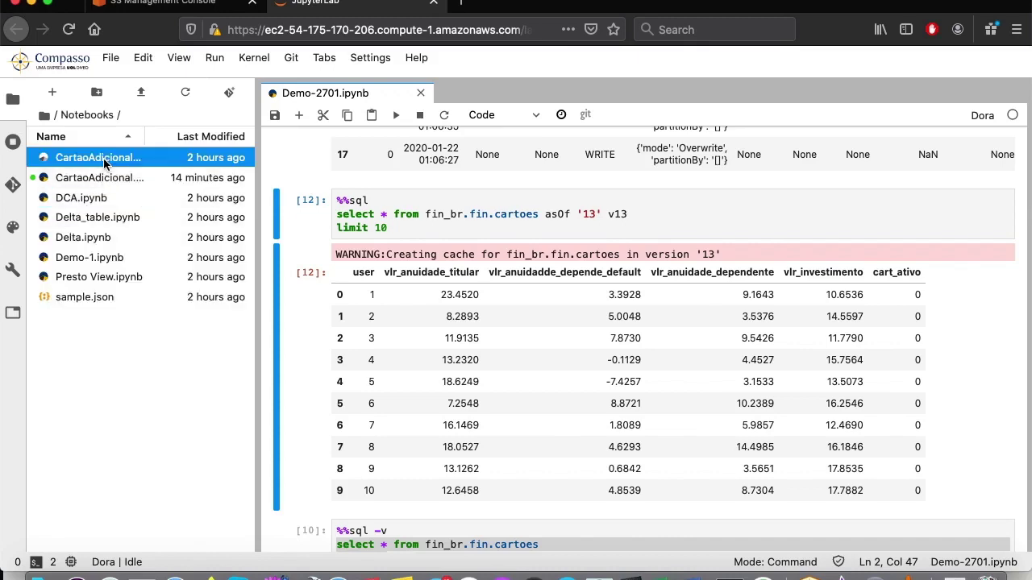
pyautogui.doubleClick(103, 178)
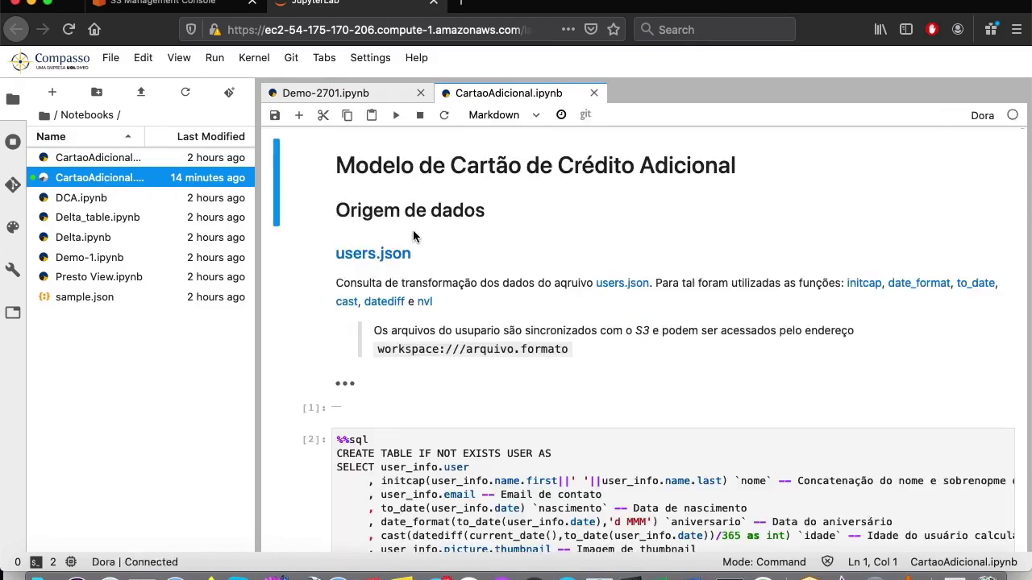
pyautogui.scroll(-3, 448, 347)
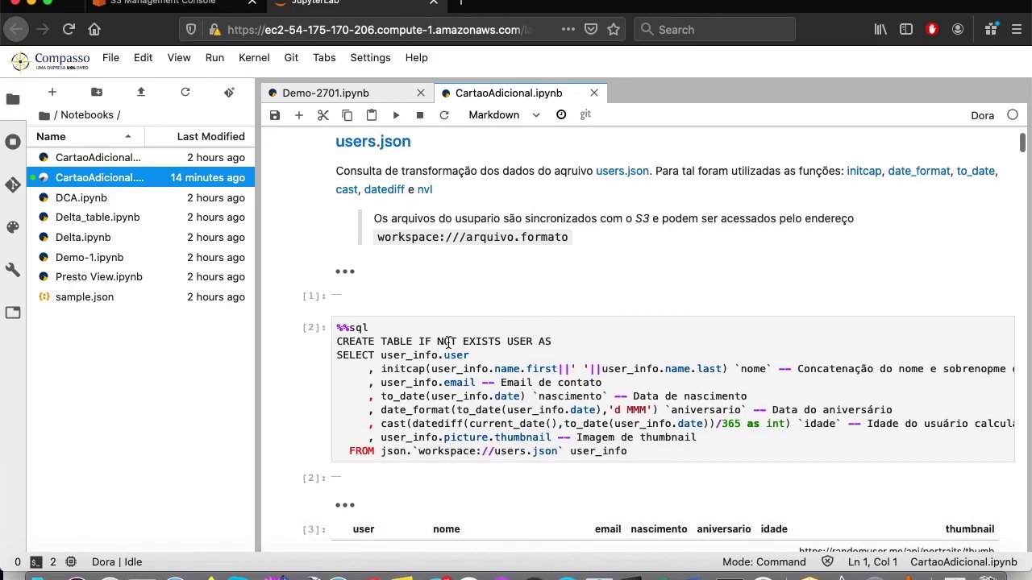
pyautogui.scroll(-3, 449, 341)
pyautogui.scroll(-8, 448, 342)
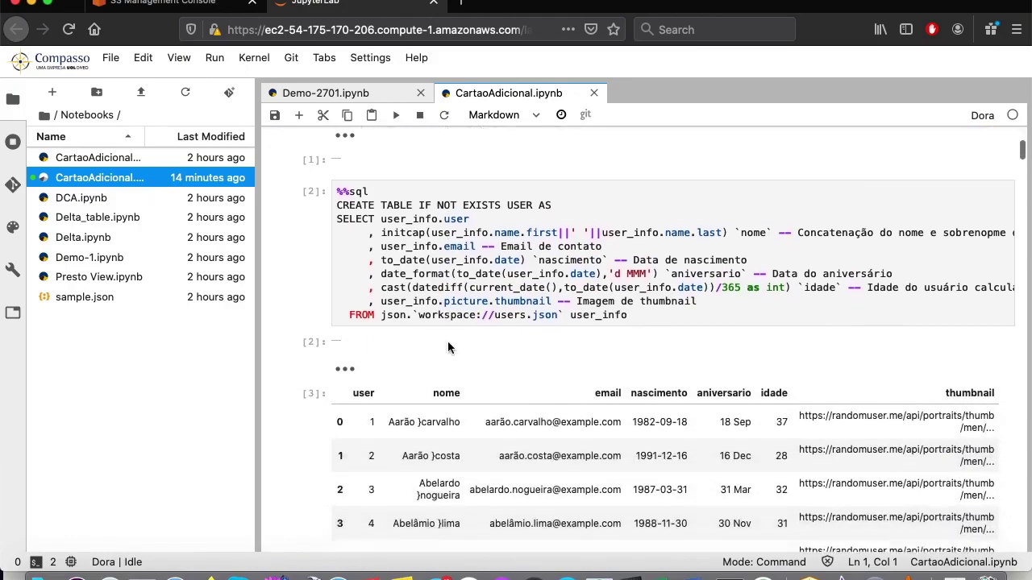
pyautogui.scroll(-20, 449, 346)
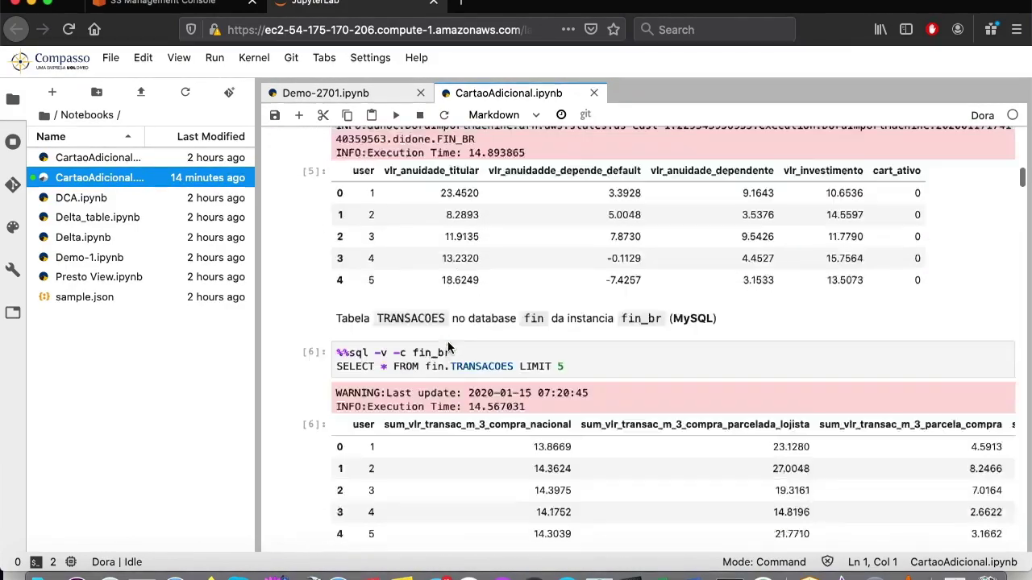
pyautogui.scroll(-20, 448, 341)
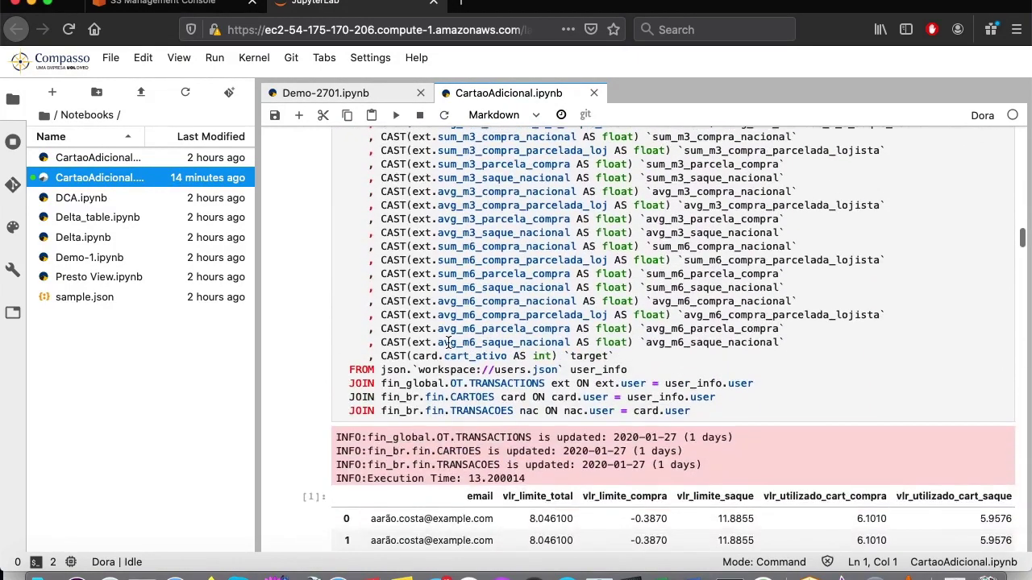
# Re-execute the JOIN cell combining users.json with TRANSACTIONS, CARTOES and TRANSACOES
pyautogui.click(446, 354)
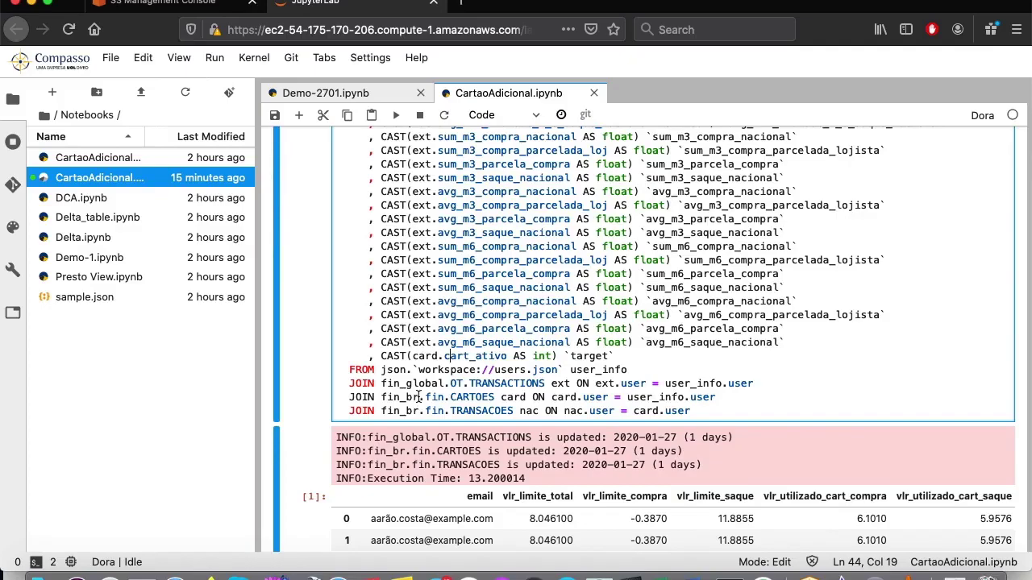
pyautogui.click(442, 383)
pyautogui.hotkey('shift', 'Return')
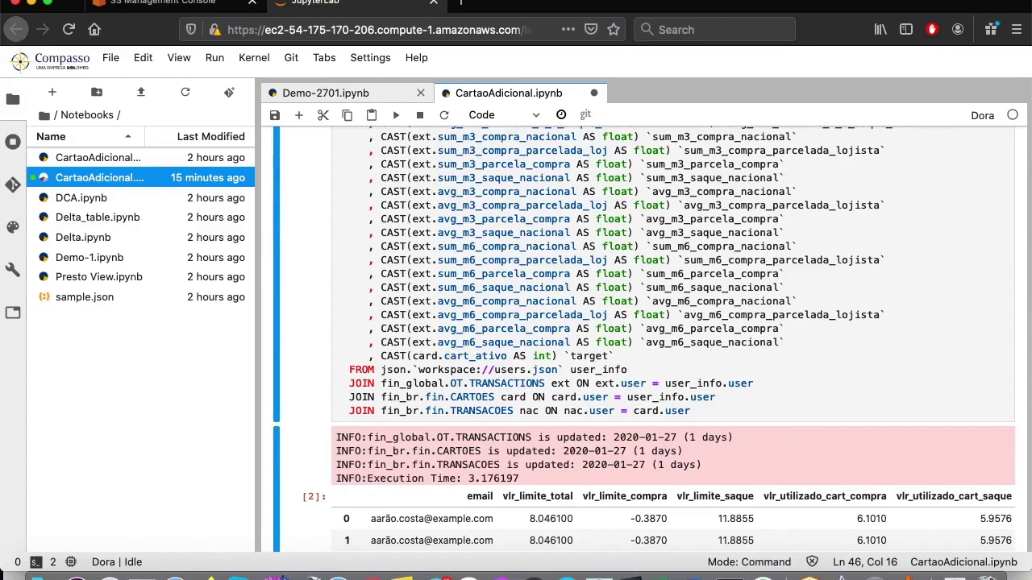
# Scroll through the join output table to its 100 rows × 43 columns summary
pyautogui.scroll(-1, 645, 338)
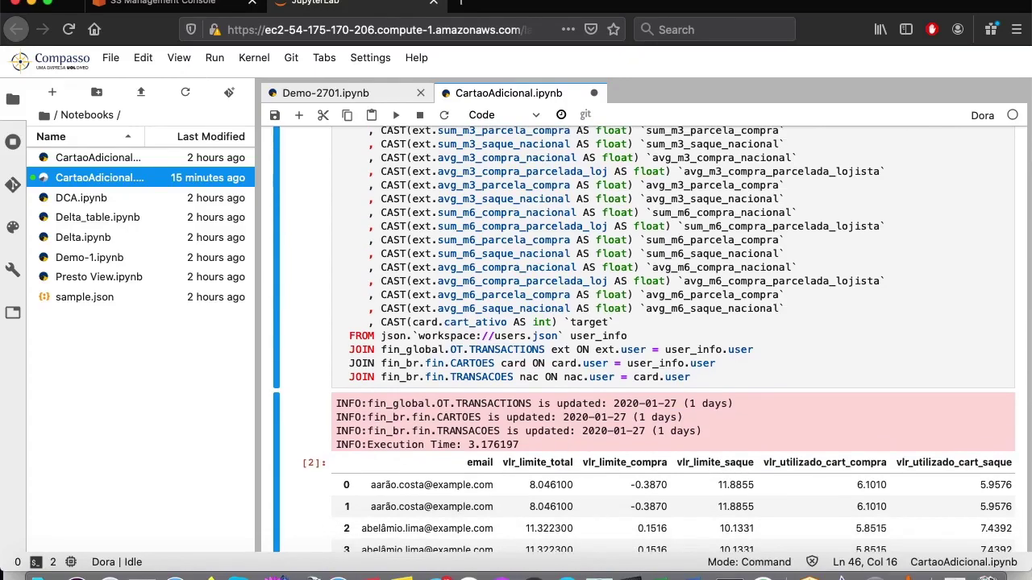
pyautogui.scroll(-4, 645, 360)
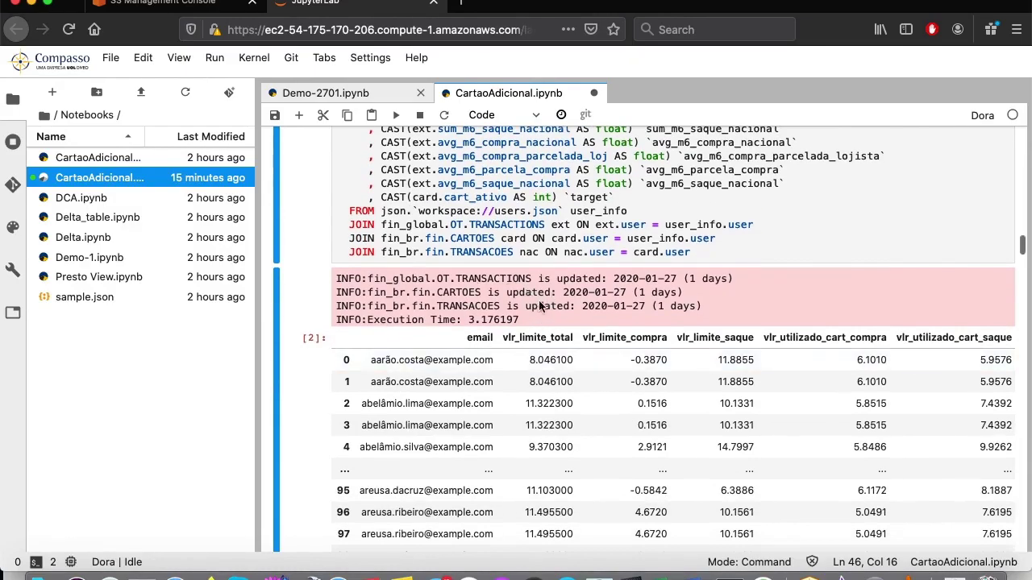
pyautogui.scroll(-1, 530, 371)
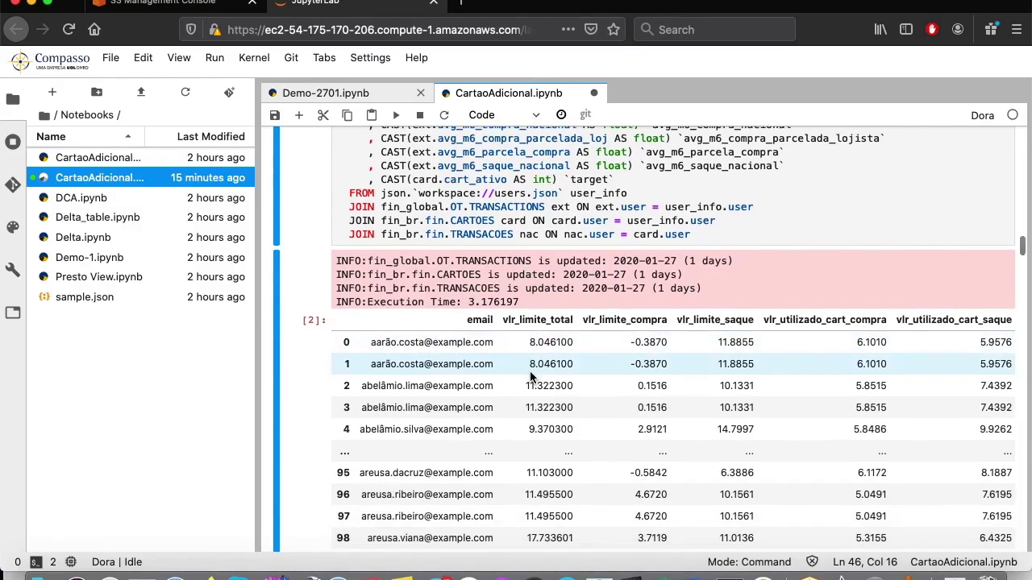
pyautogui.scroll(-2, 530, 371)
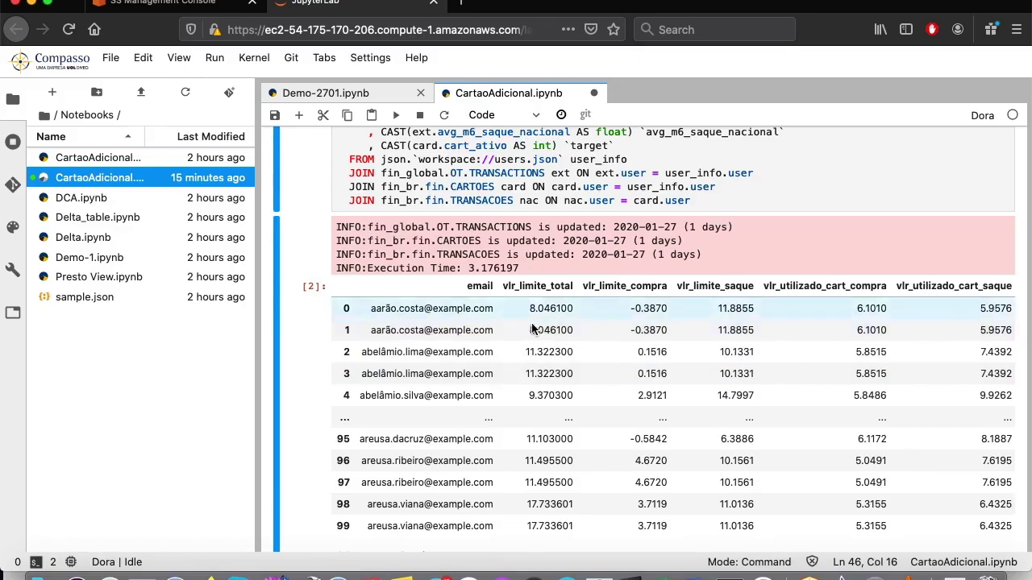
pyautogui.scroll(2, 532, 331)
pyautogui.scroll(3, 532, 331)
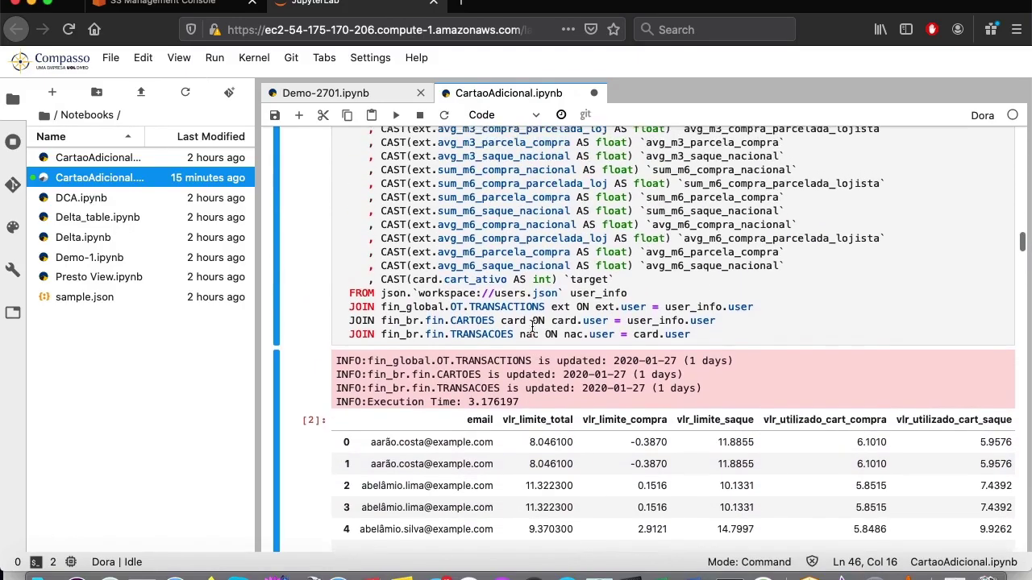
pyautogui.scroll(-5, 532, 327)
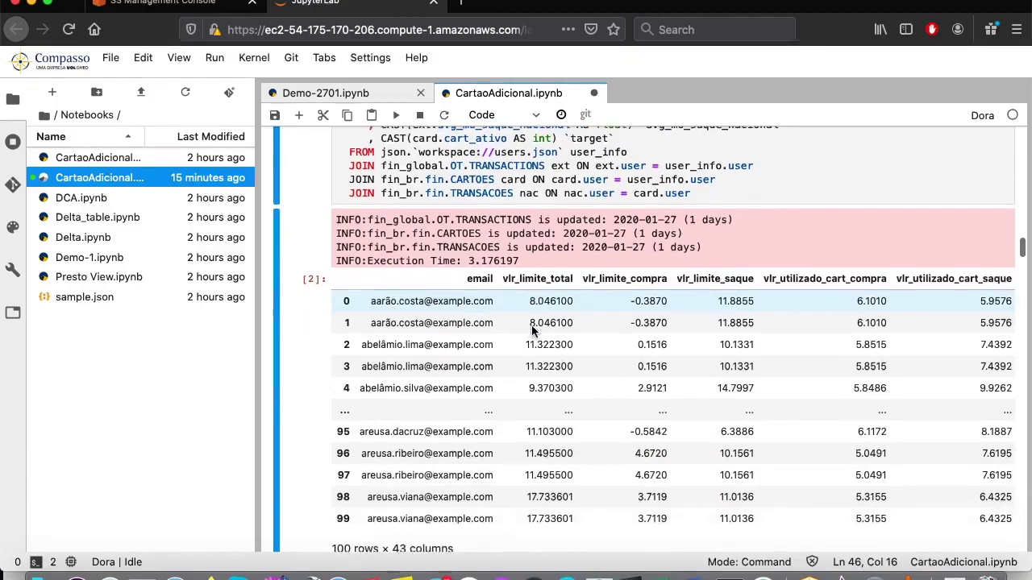